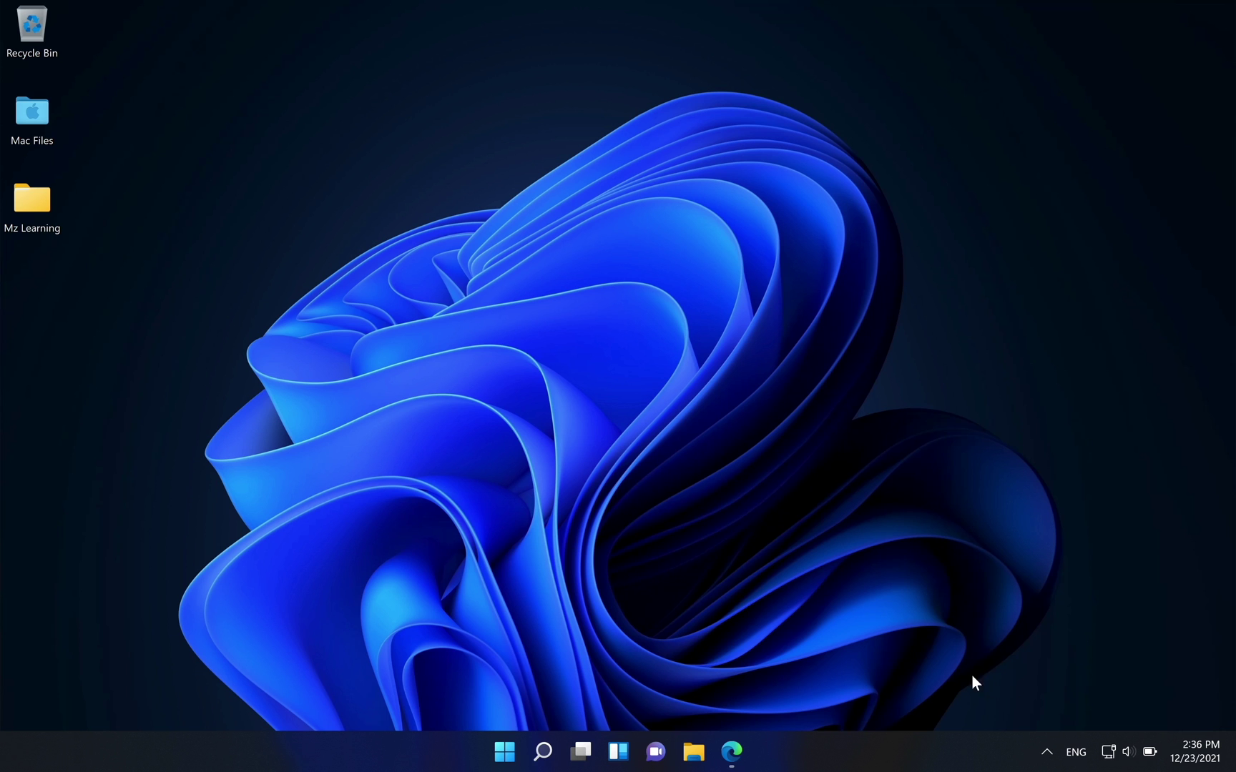
# Step: Switch to Edge and download the 64-bit Windows 11 English image from Microsoft's Download Windows 11 page
pyautogui.click(731, 752)
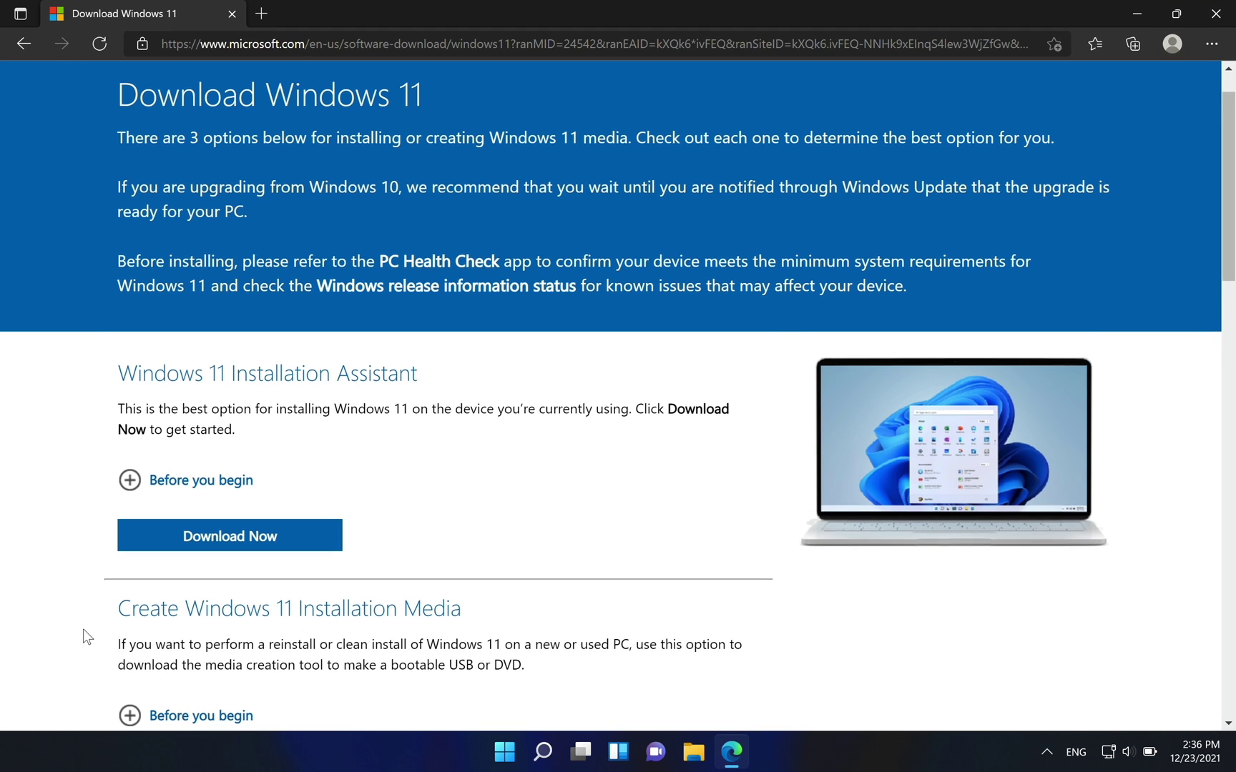
pyautogui.scroll(-10, 86, 637)
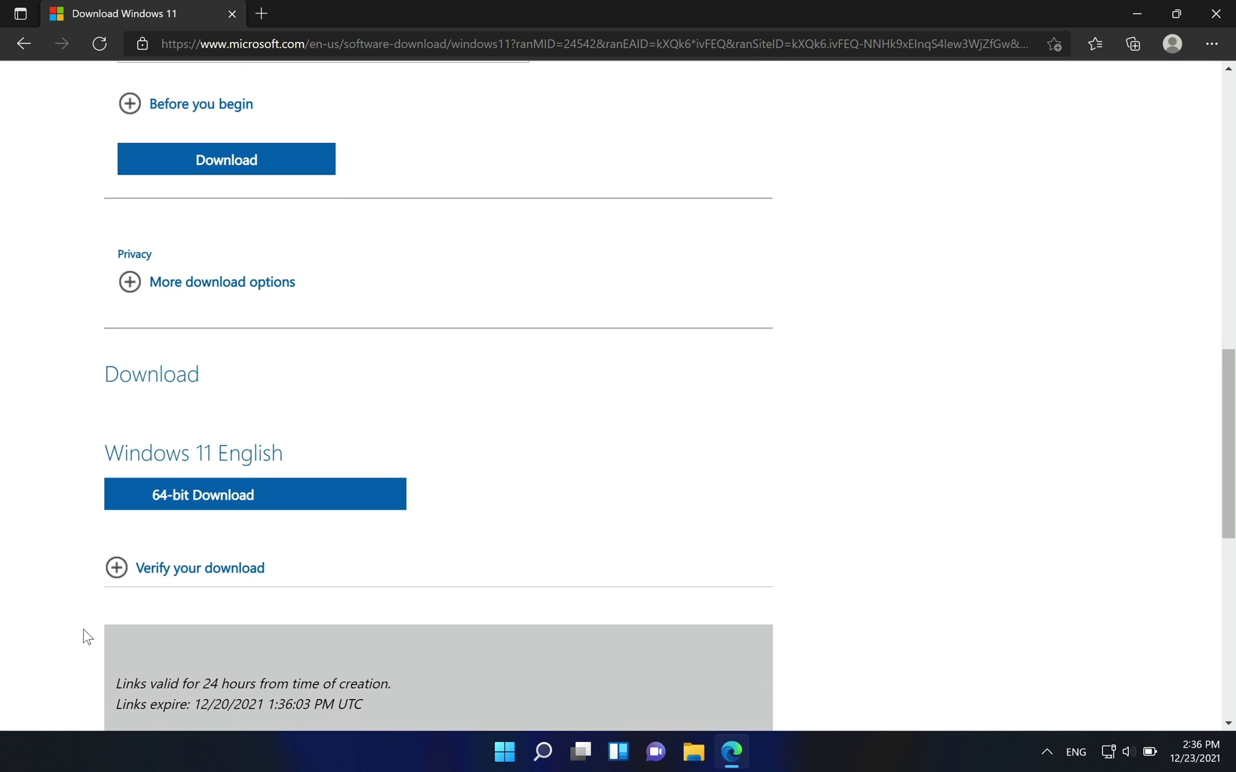
pyautogui.click(216, 503)
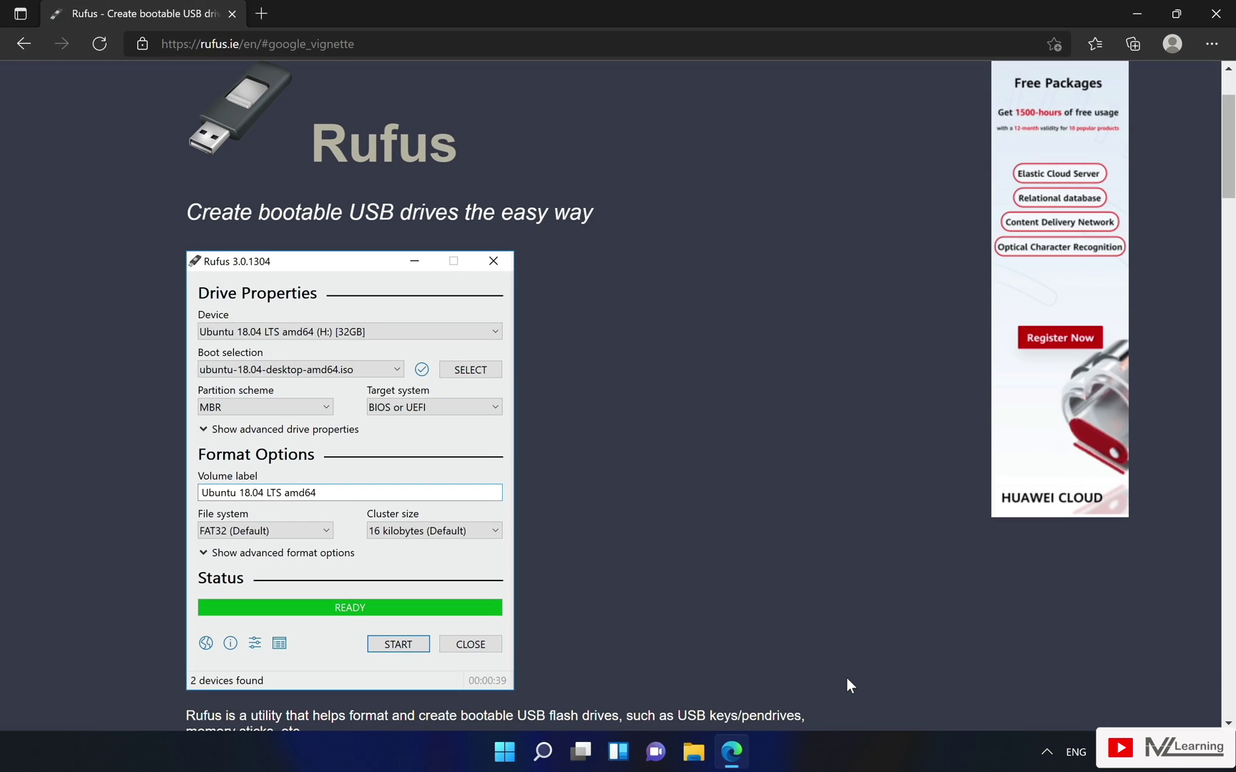
# Step: Download Rufus 3.17 from the Download section of the Rufus site
pyautogui.scroll(-1, 847, 679)
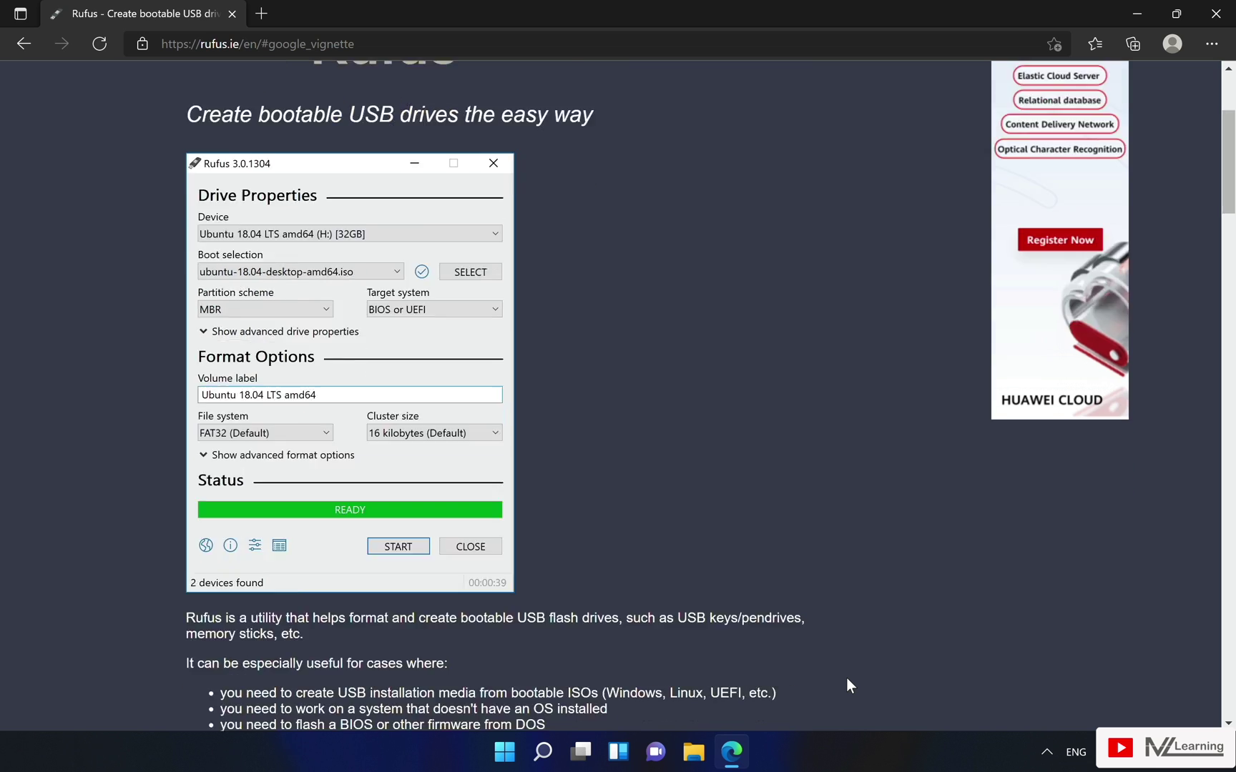
pyautogui.scroll(-4, 847, 679)
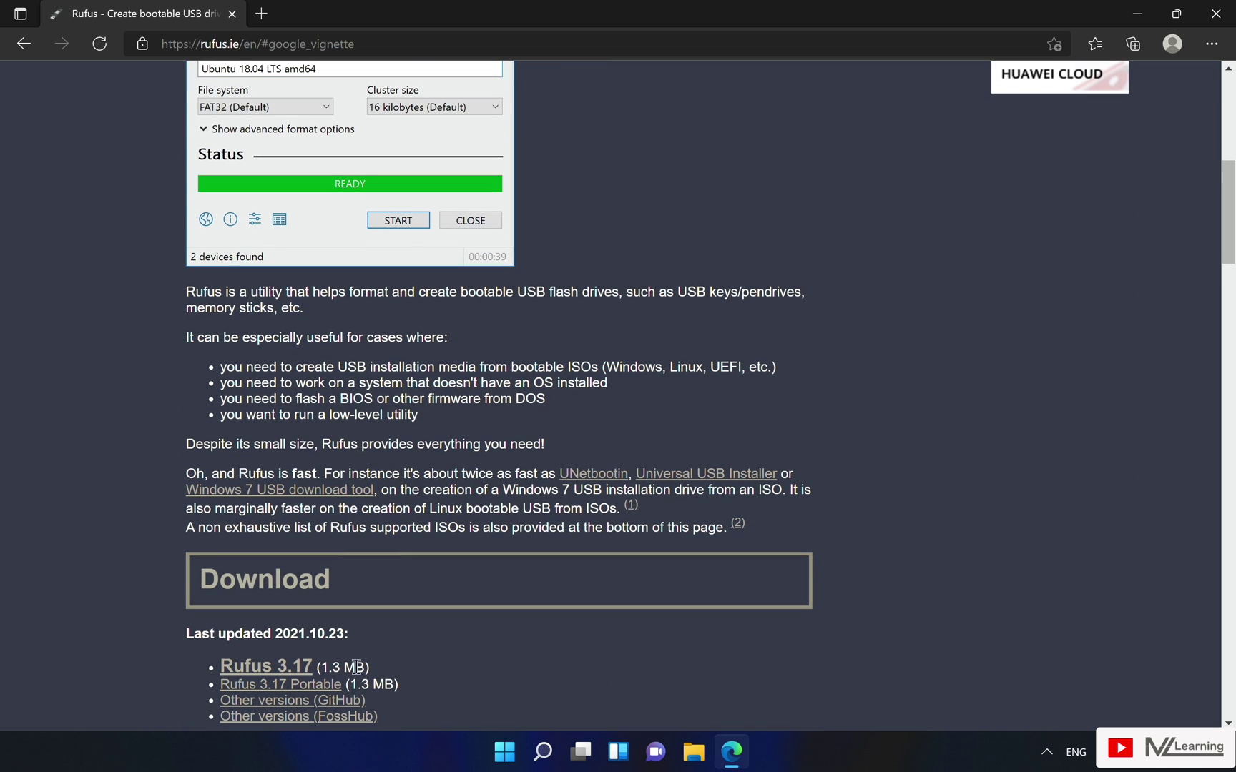
pyautogui.click(302, 670)
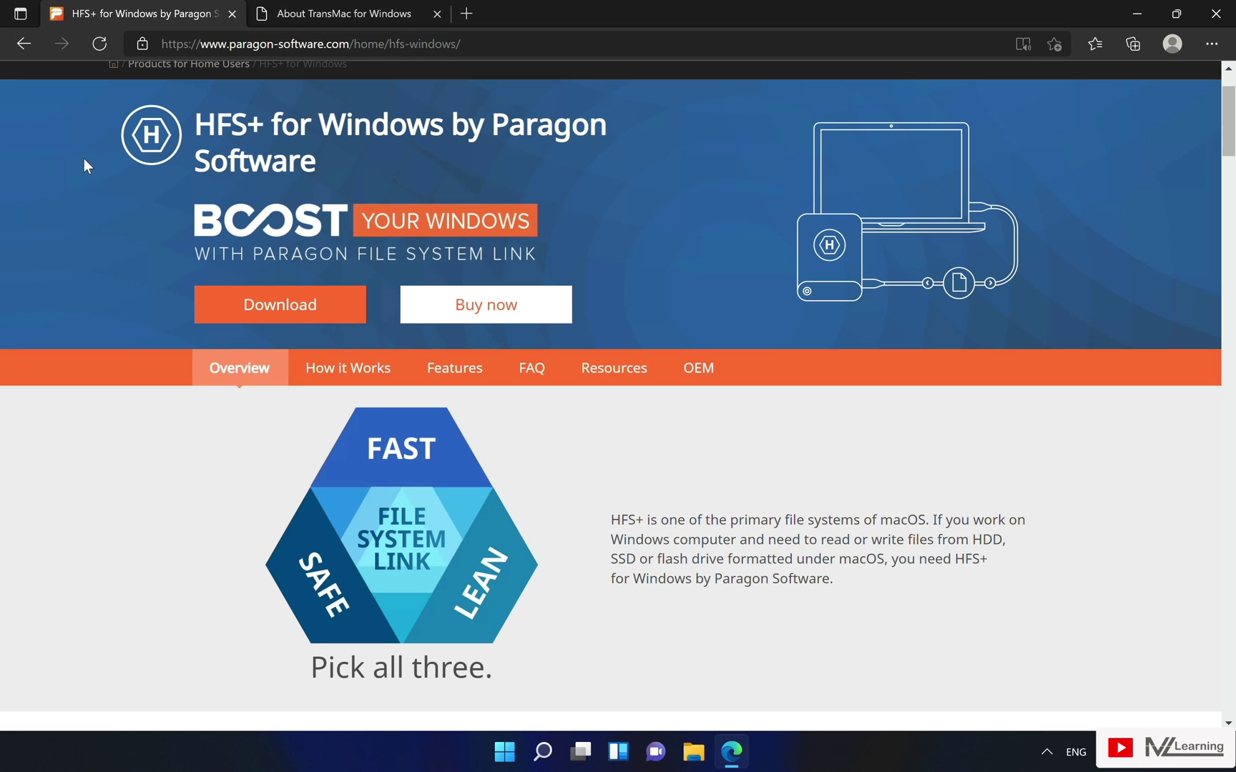
# Step: Look at the TransMac details page and download HFS+ for Windows by Paragon Software
pyautogui.click(306, 15)
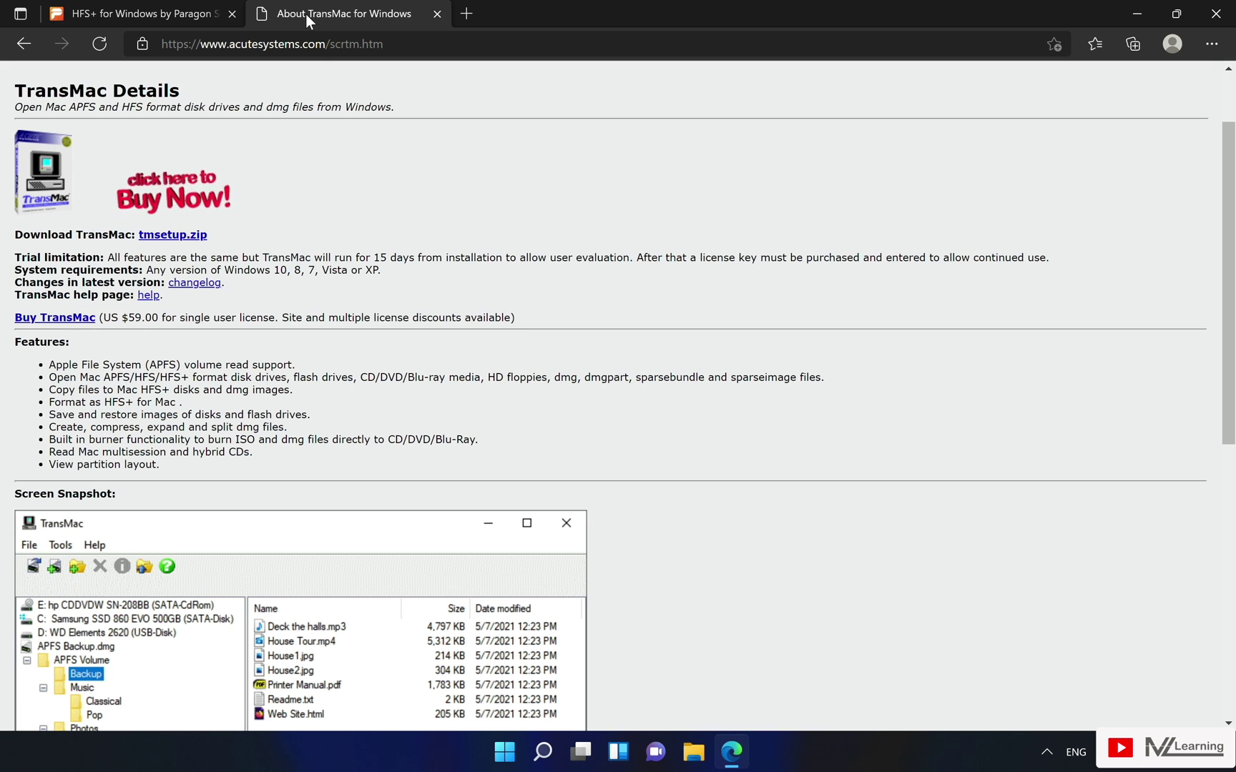
pyautogui.click(180, 16)
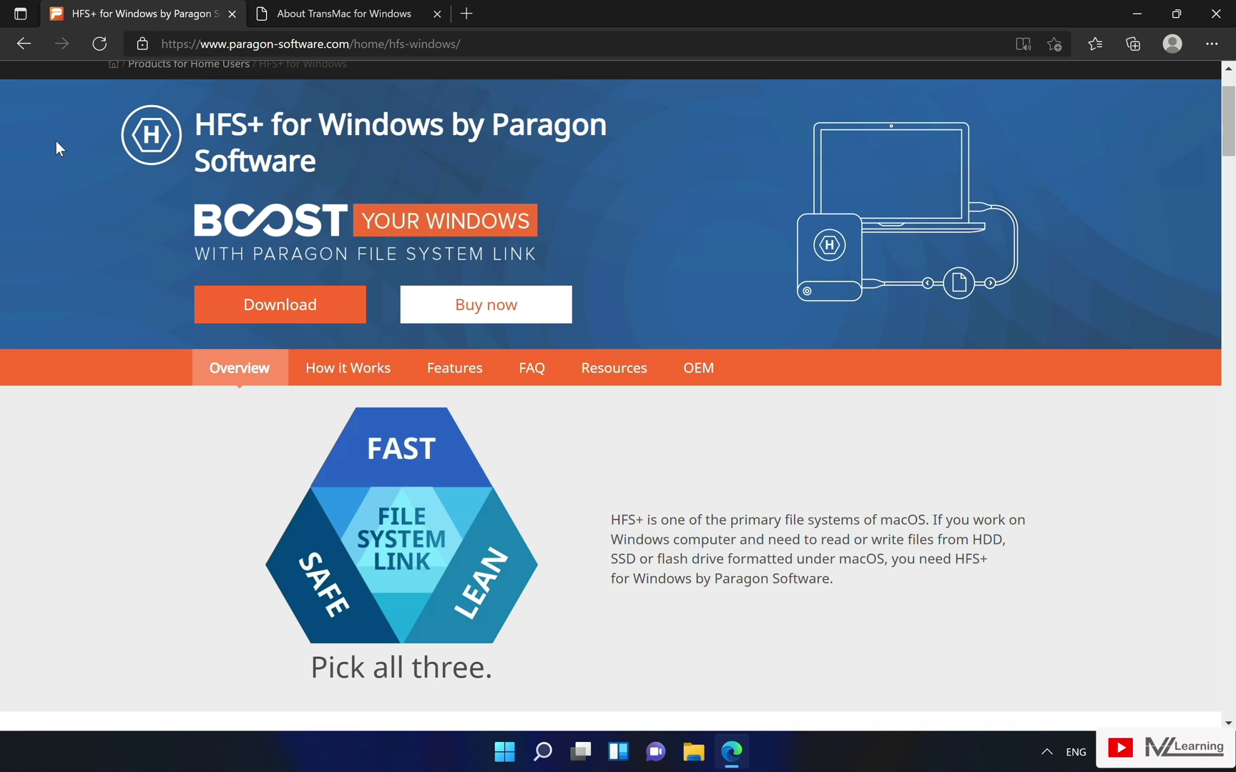
pyautogui.click(279, 309)
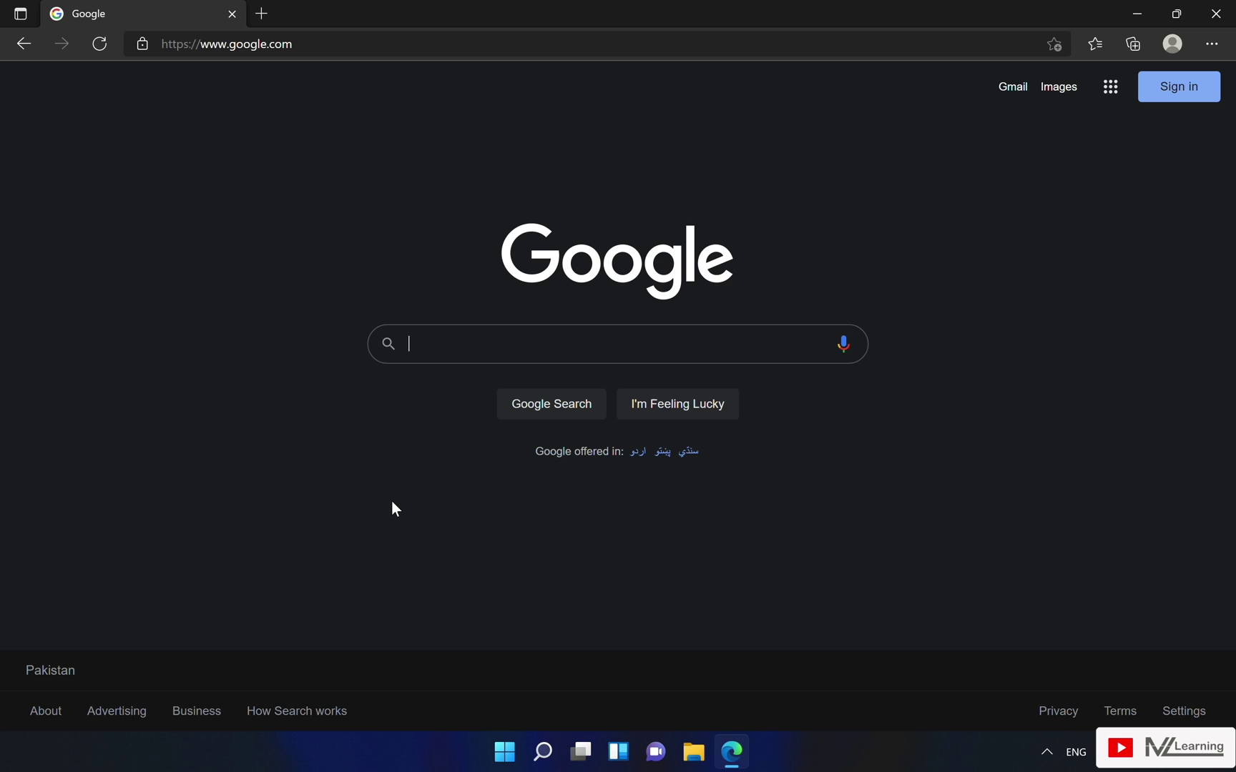
# Step: Search Google for "macOS monterey torrent download"
pyautogui.write('macOS monterey ')
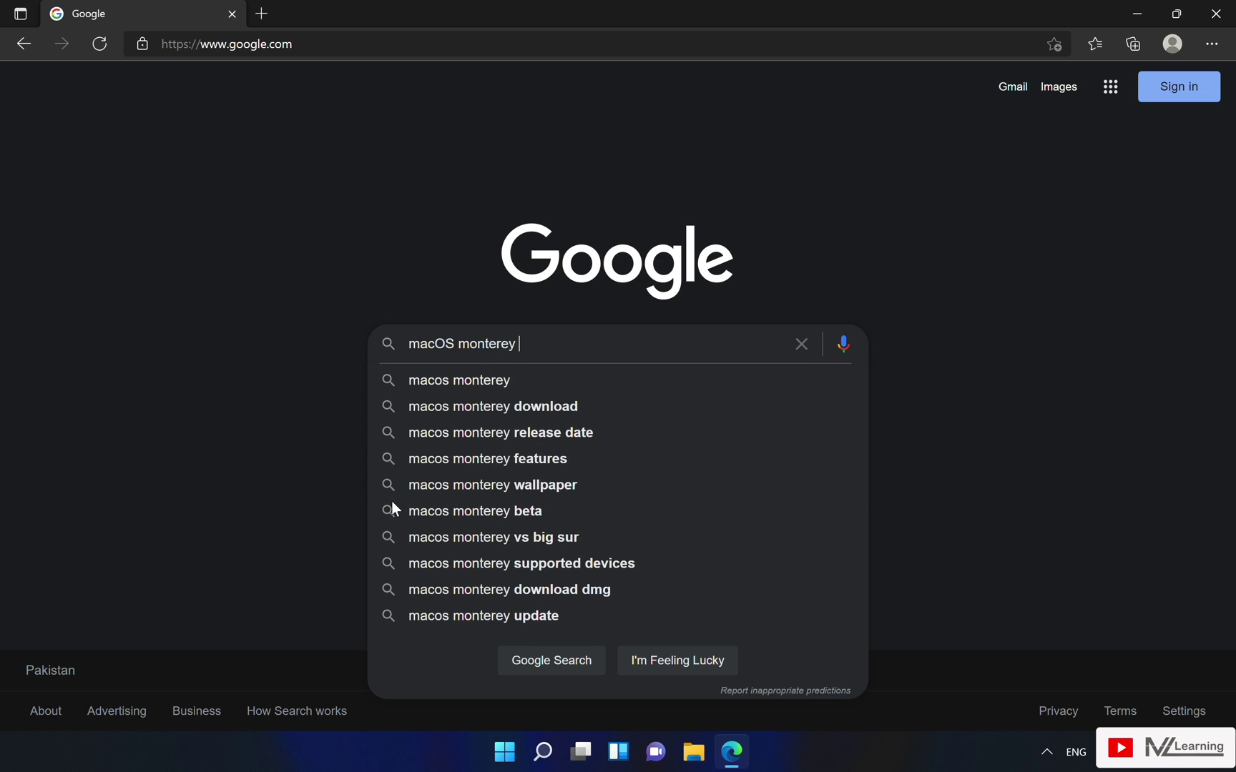
pyautogui.write('torrent download')
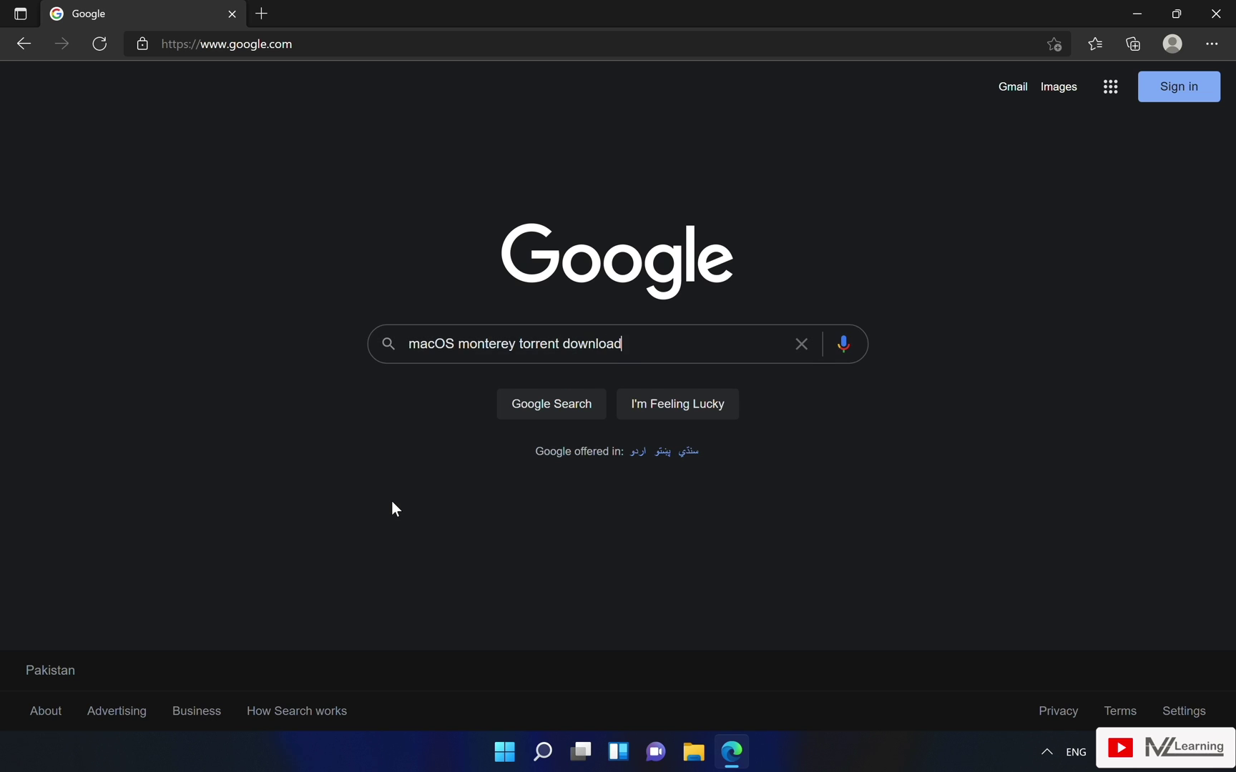
pyautogui.press('Return')
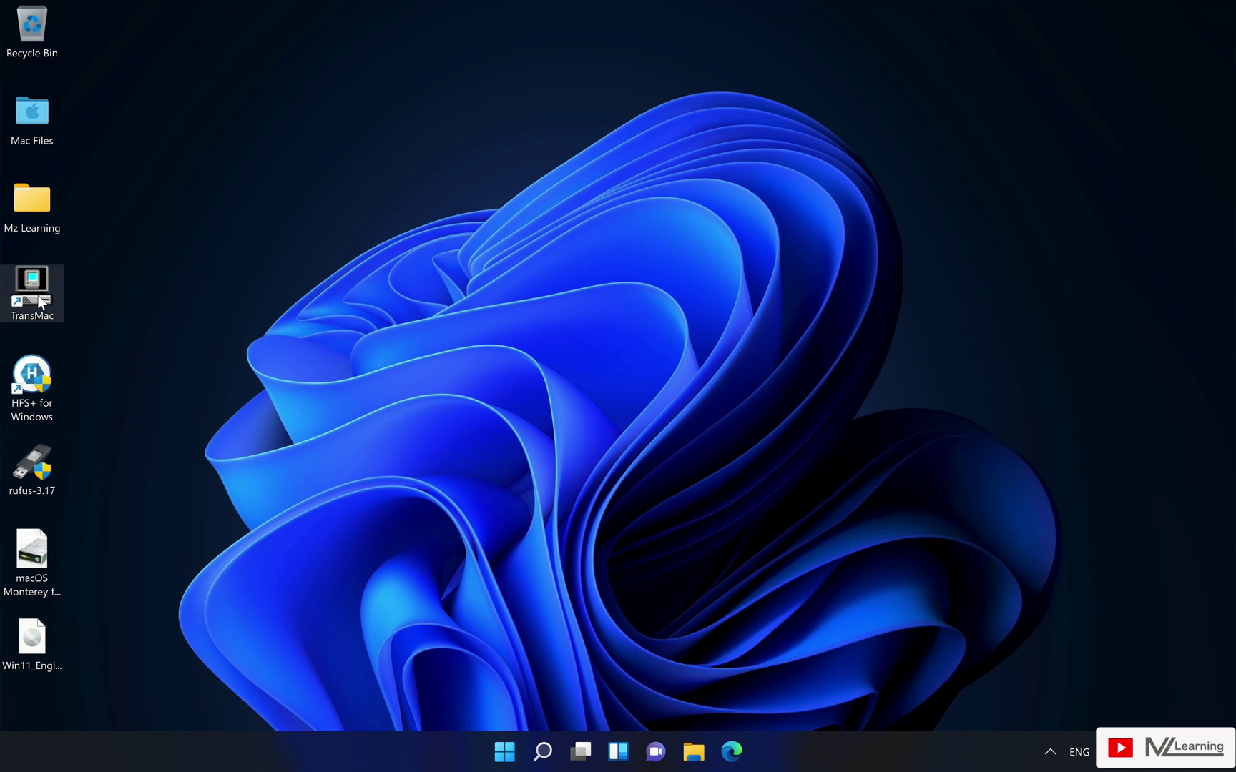
# Step: Launch rufus-3.17 from the desktop and allow it to make changes to the device
pyautogui.click(129, 304)
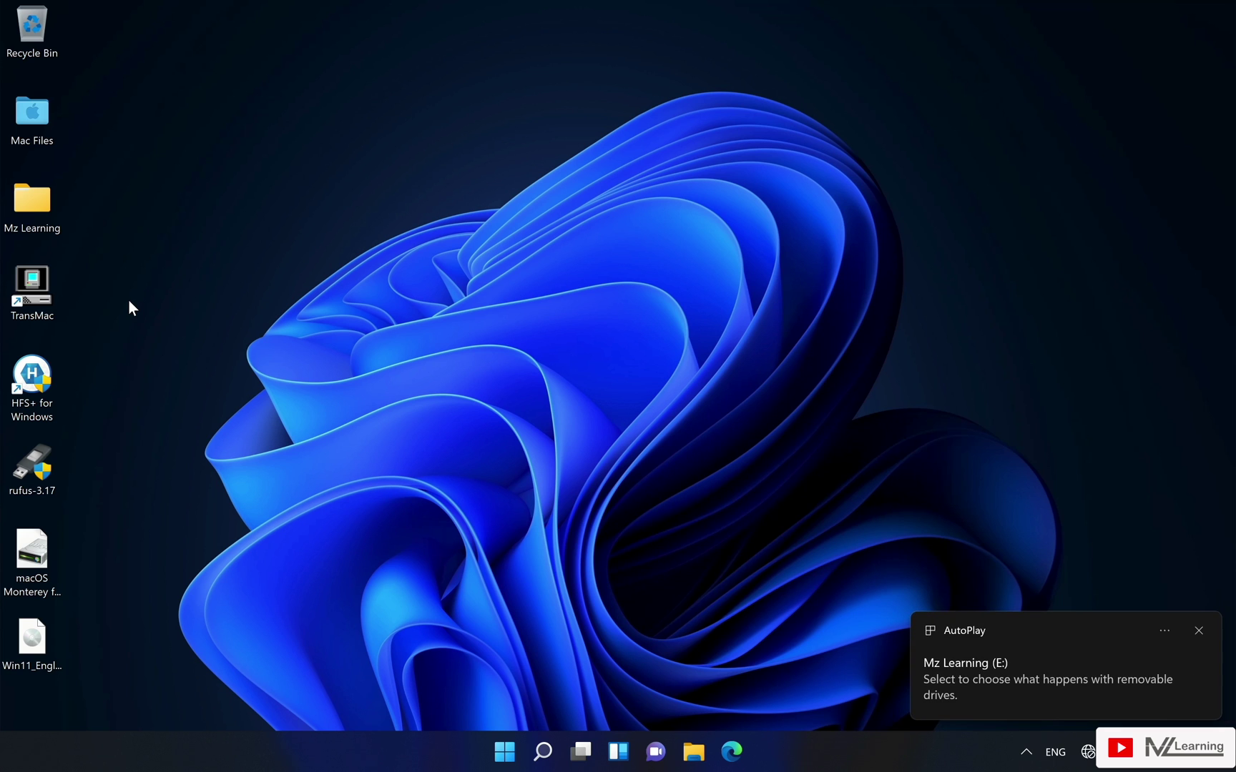
pyautogui.doubleClick(38, 466)
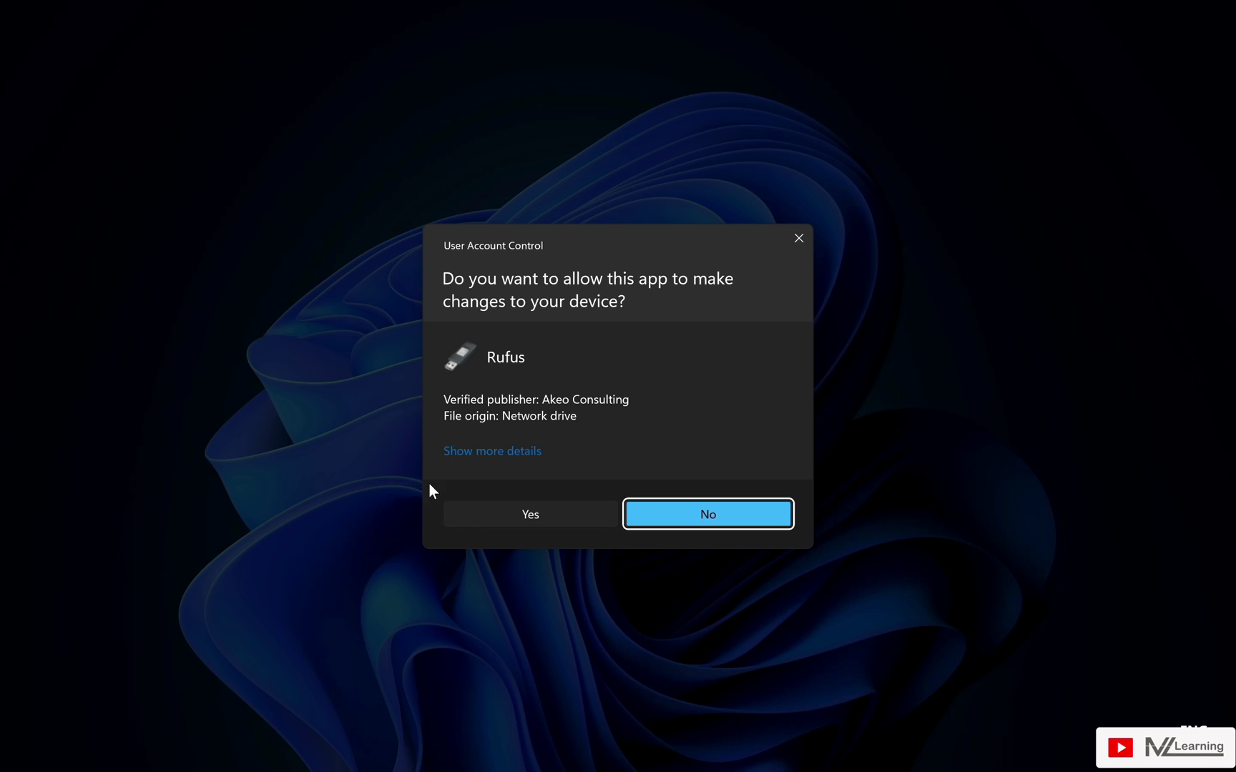
pyautogui.click(463, 519)
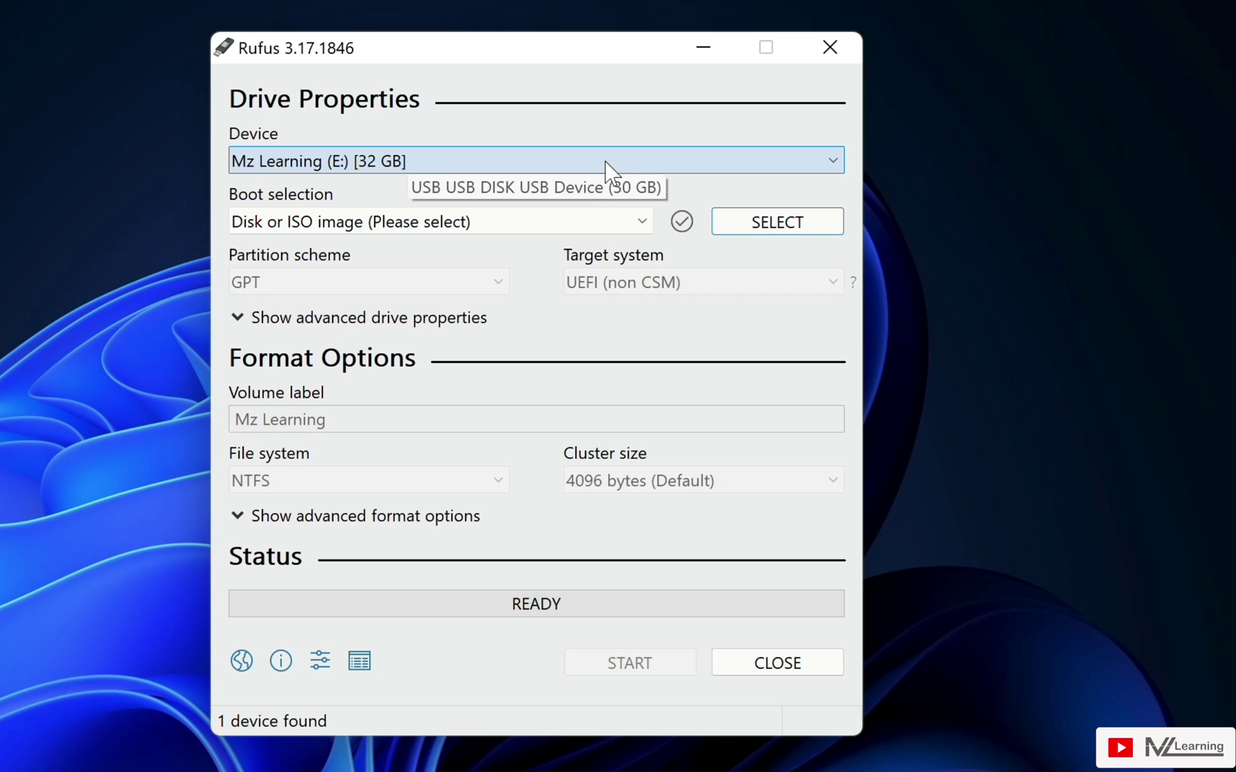
# Step: Load the Win11_English_x64v1 disc image from the Desktop folder as the boot selection
pyautogui.click(775, 222)
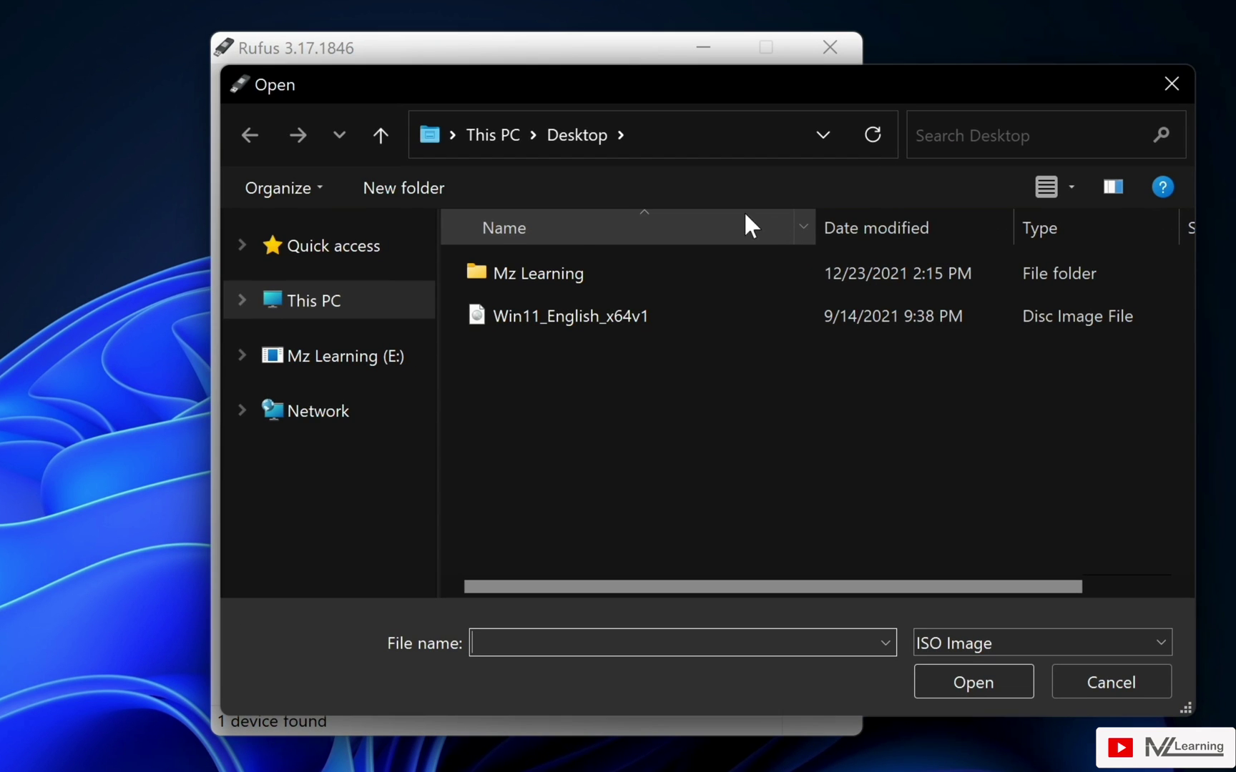
pyautogui.click(312, 310)
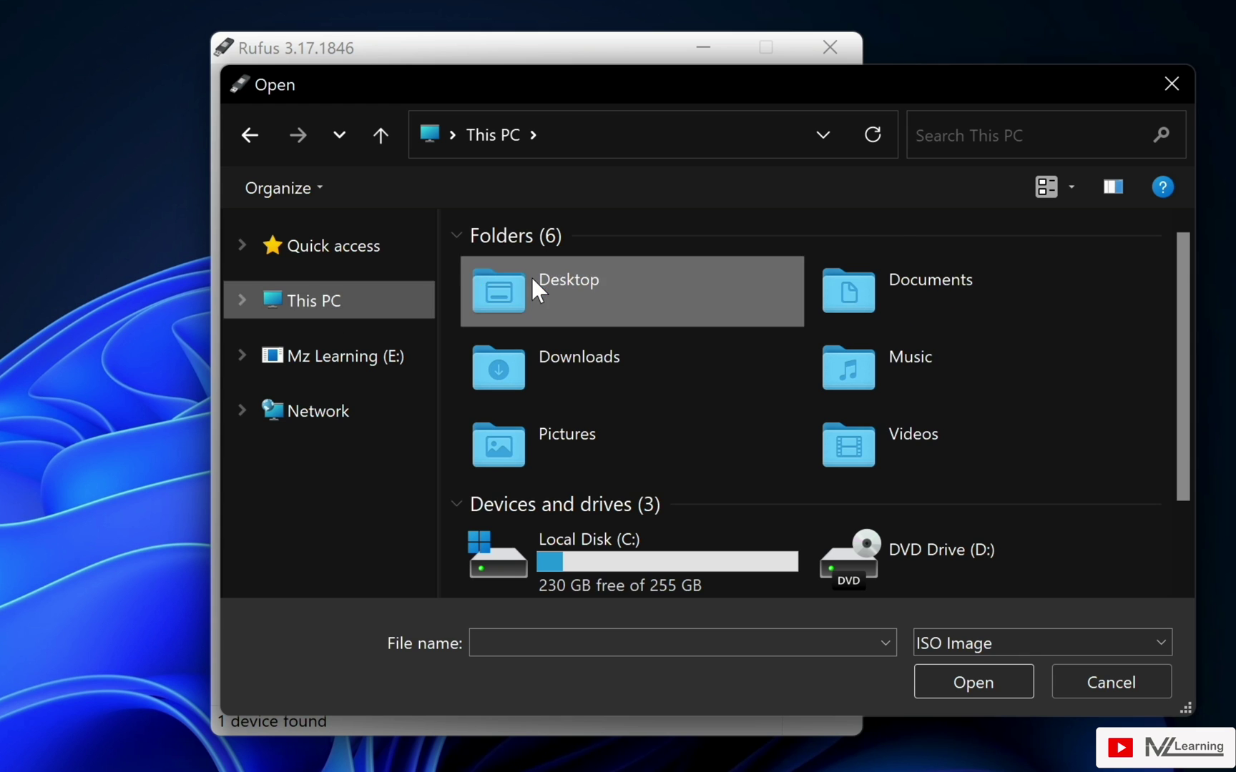
pyautogui.doubleClick(532, 280)
pyautogui.click(538, 315)
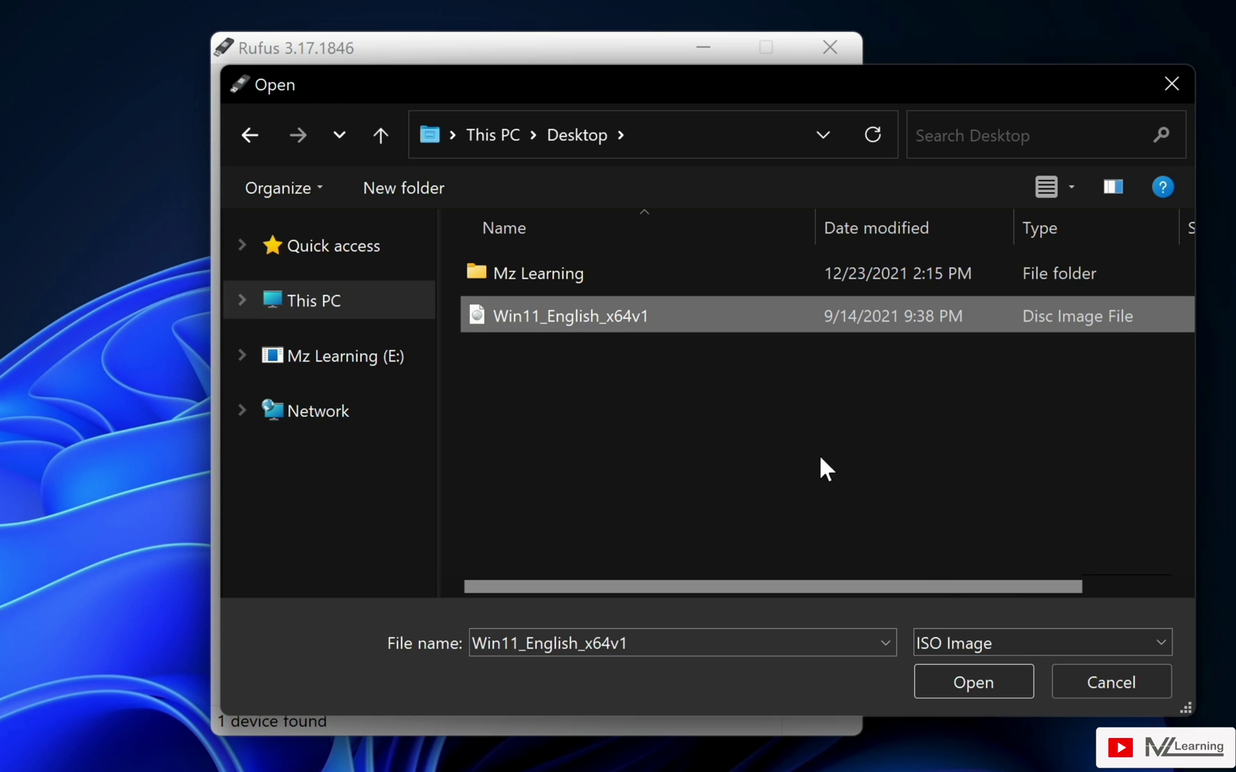
pyautogui.click(961, 675)
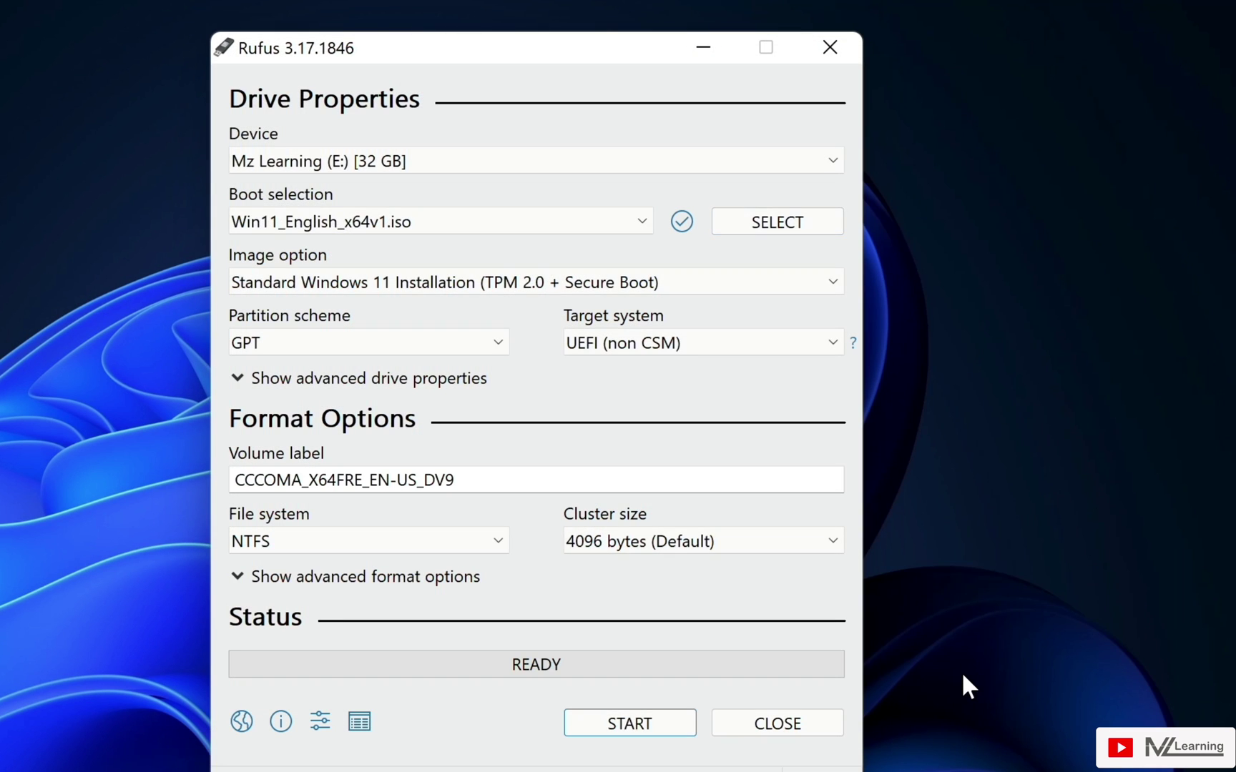
# Step: Set the image option to Extended Windows 11 Installation (no TPM / no Secure Boot)
pyautogui.click(532, 286)
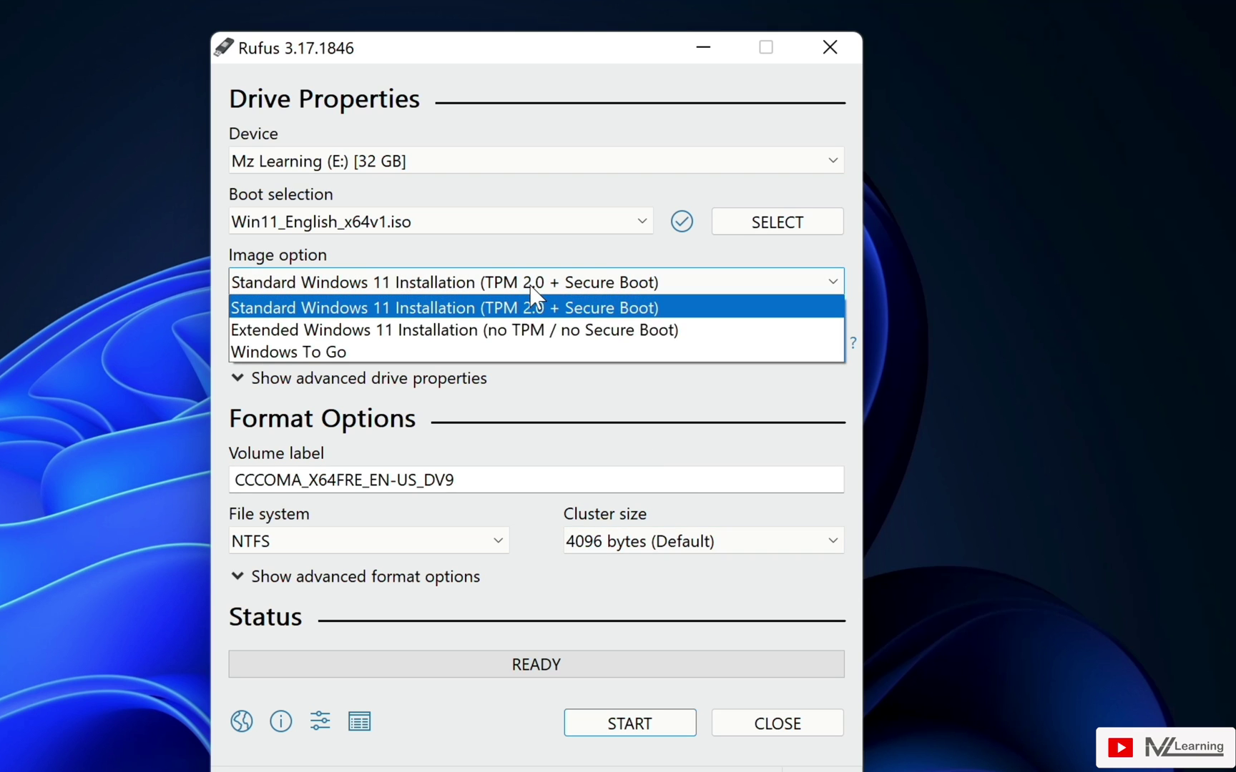
pyautogui.click(524, 330)
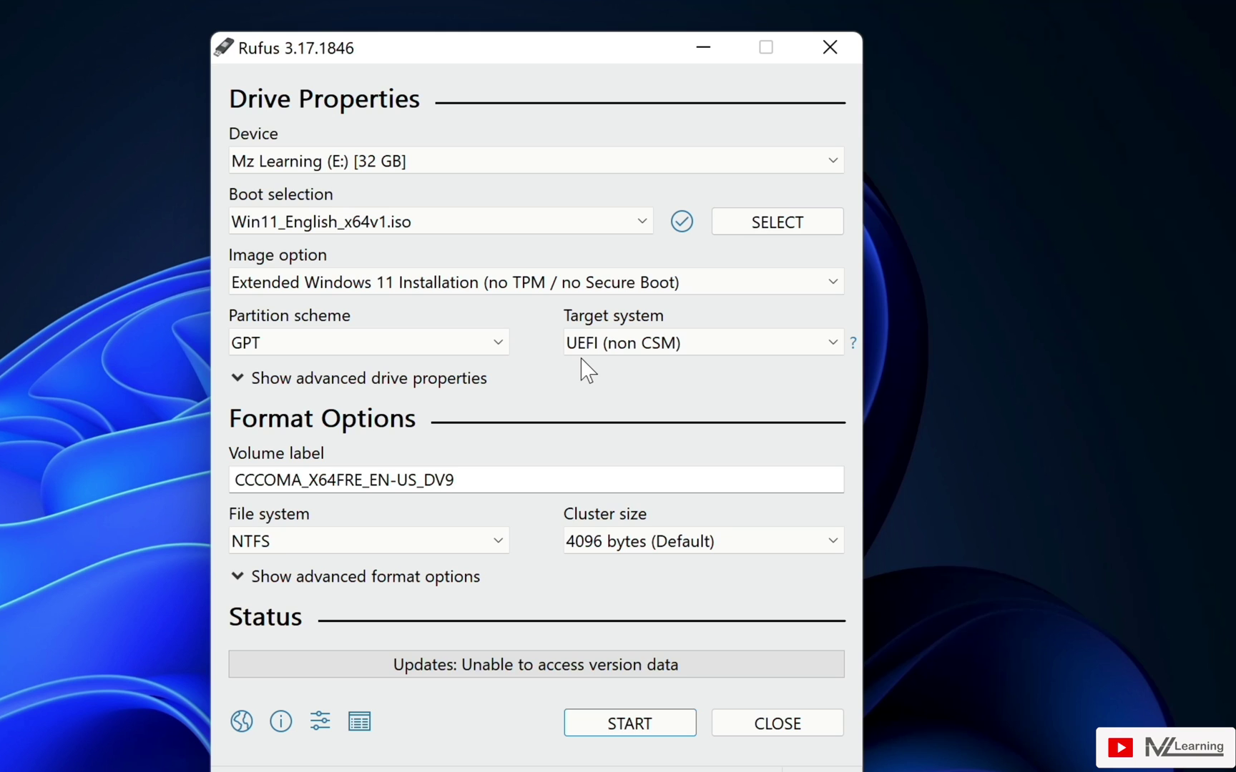
pyautogui.moveTo(474, 476); pyautogui.dragTo(233, 472)
pyautogui.write('Windows 11')
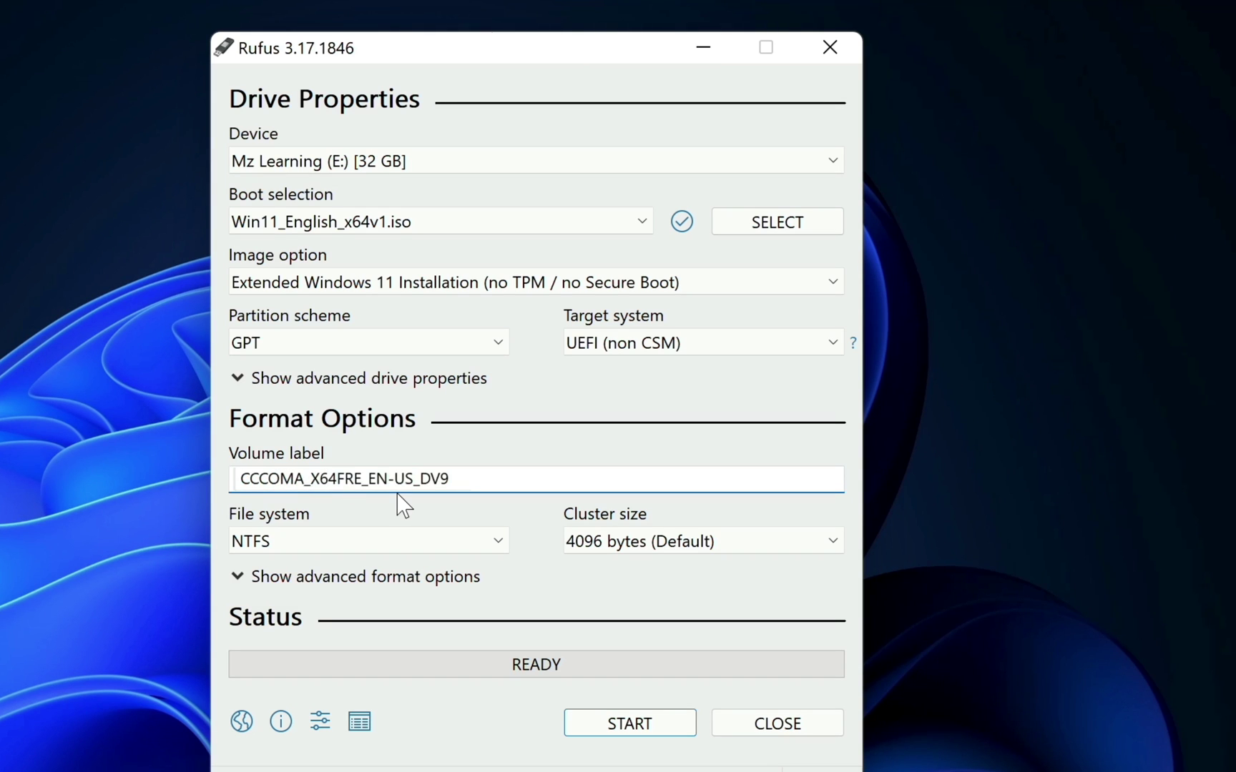
# Step: Write the Windows 11 image to the 32 GB USB drive, accepting the erasure of its data, and close Rufus
pyautogui.click(631, 728)
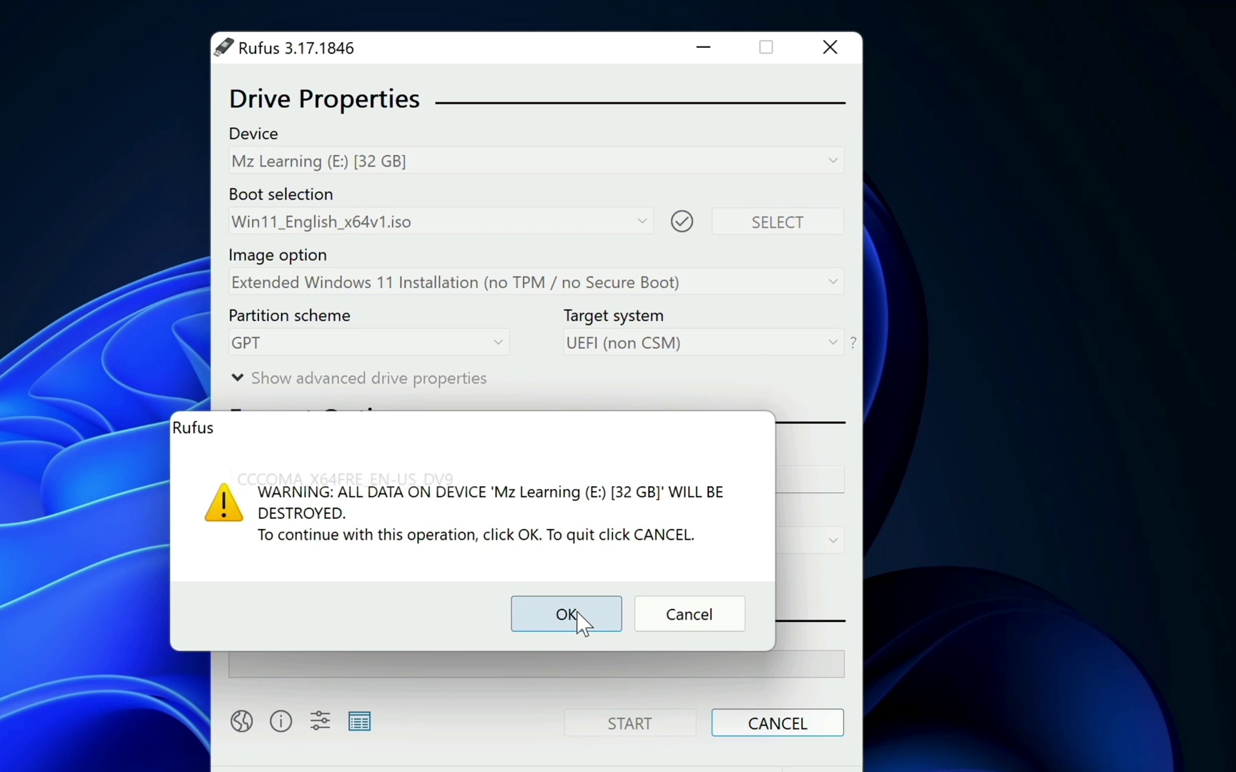
pyautogui.click(578, 615)
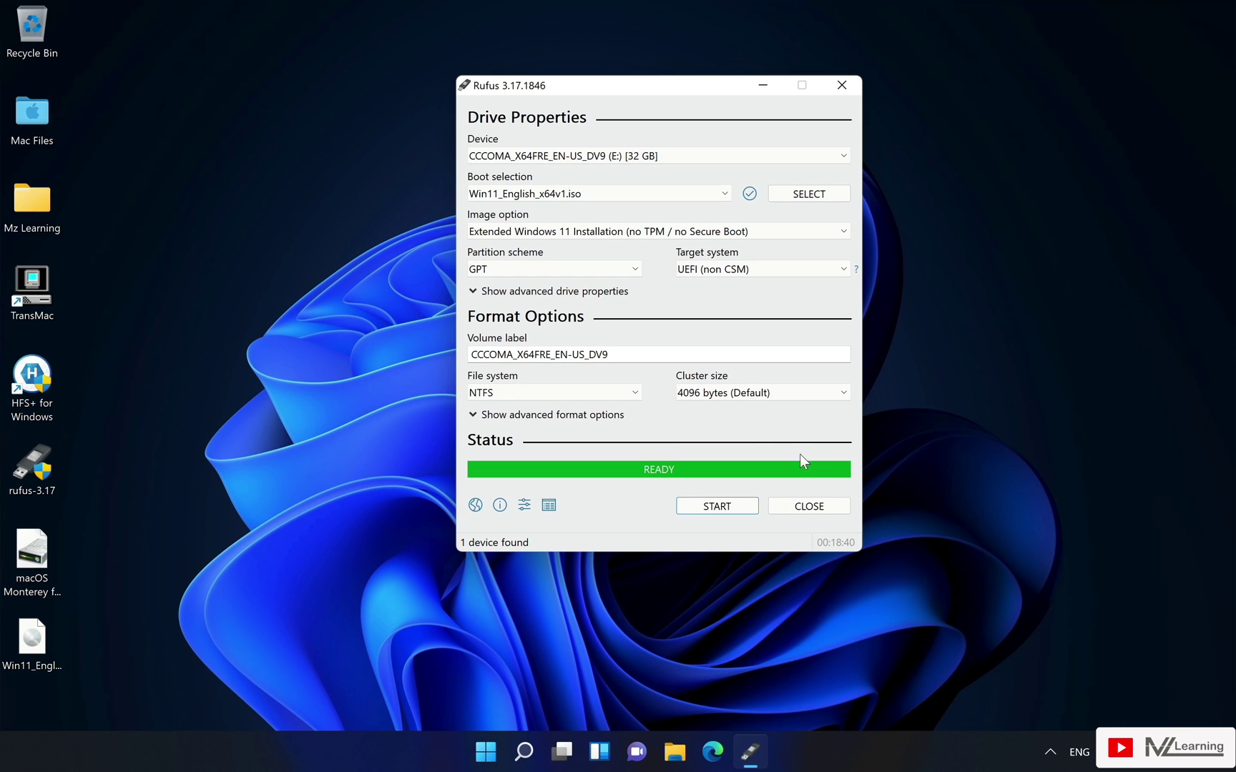
pyautogui.click(815, 507)
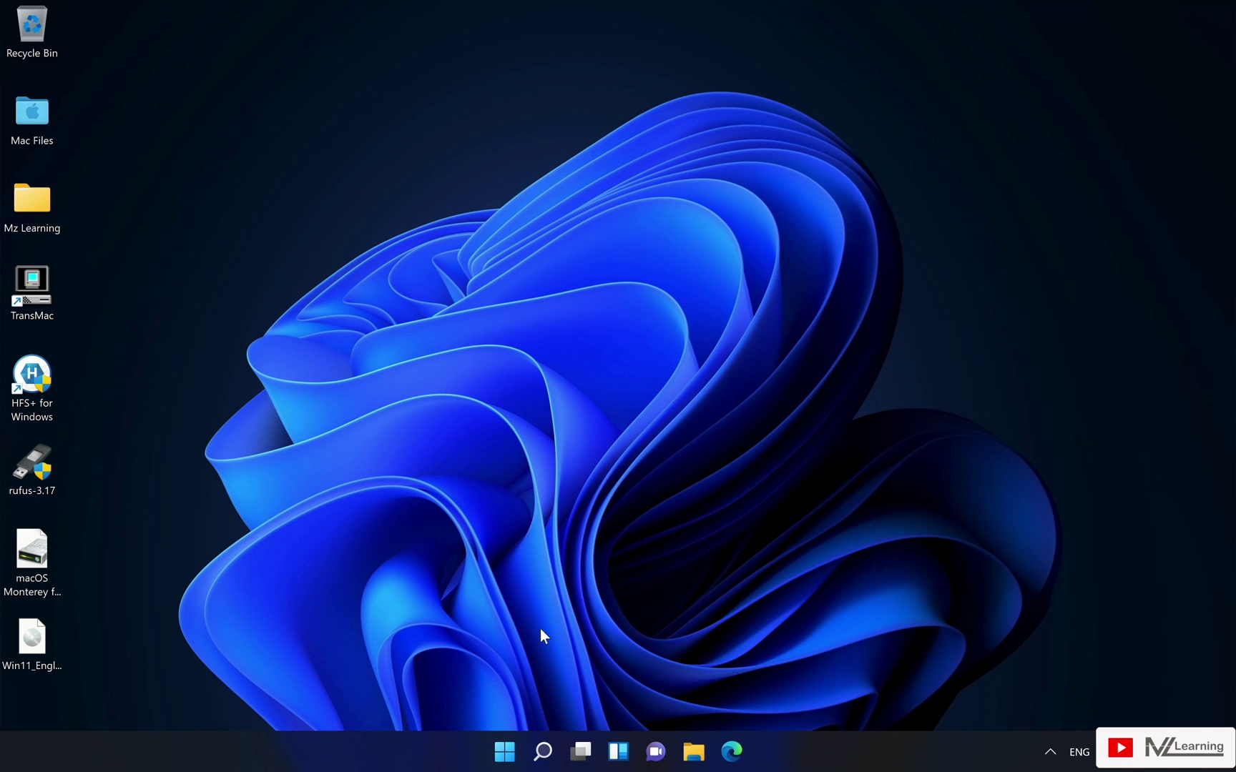
# Step: Open Disk Management and shrink the USB drive's E: volume by 16000 MB
pyautogui.rightClick(506, 753)
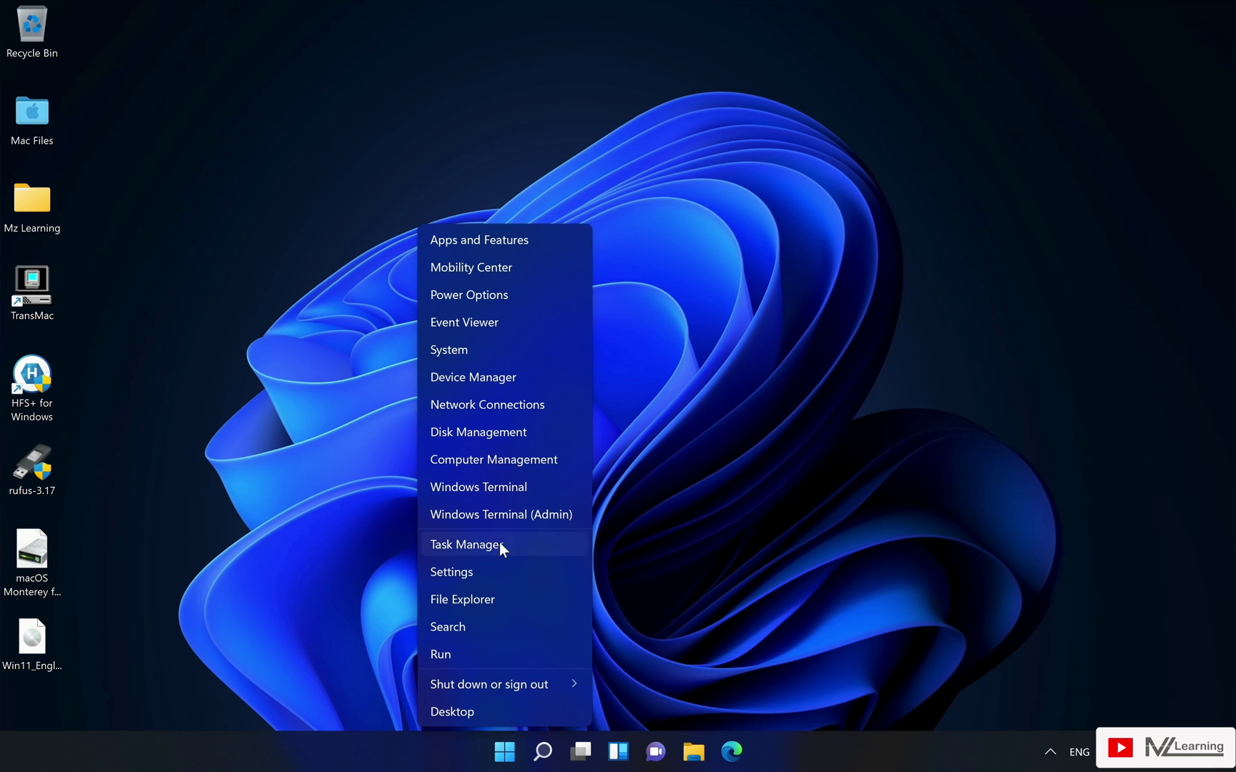
pyautogui.click(493, 437)
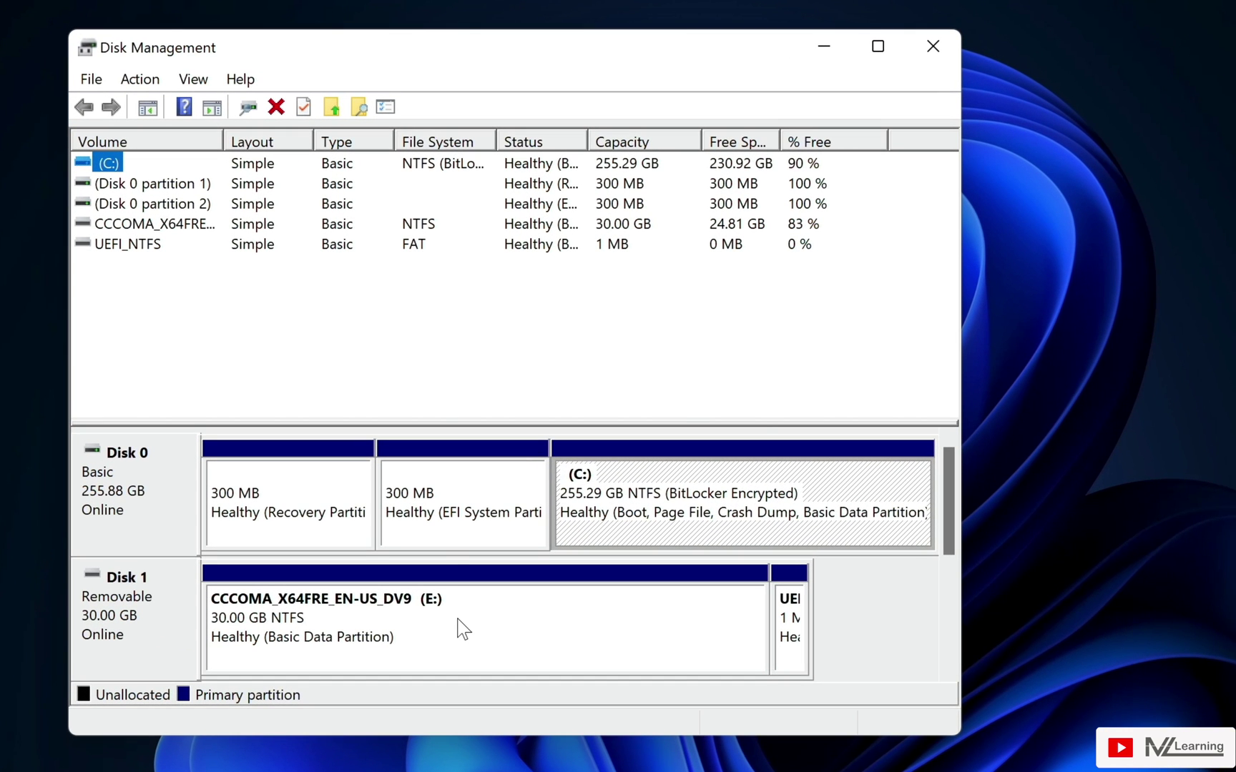
pyautogui.rightClick(462, 629)
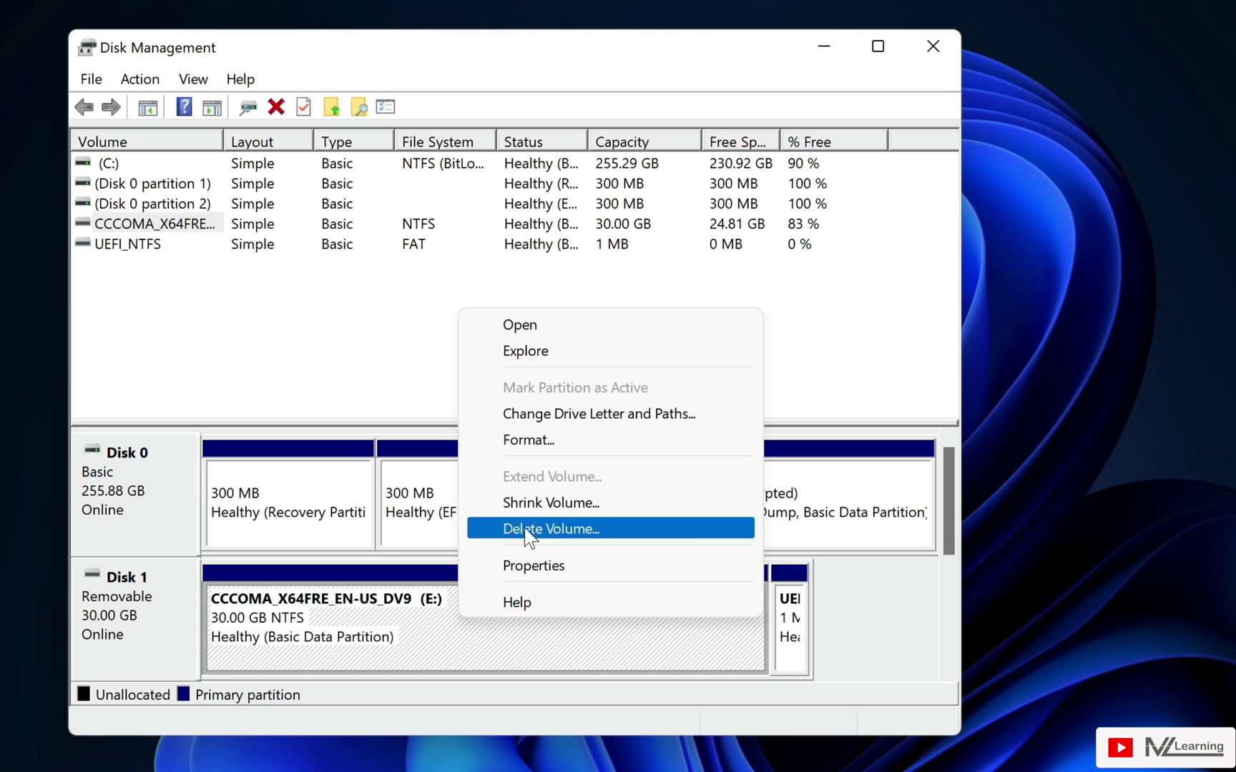
pyautogui.click(532, 502)
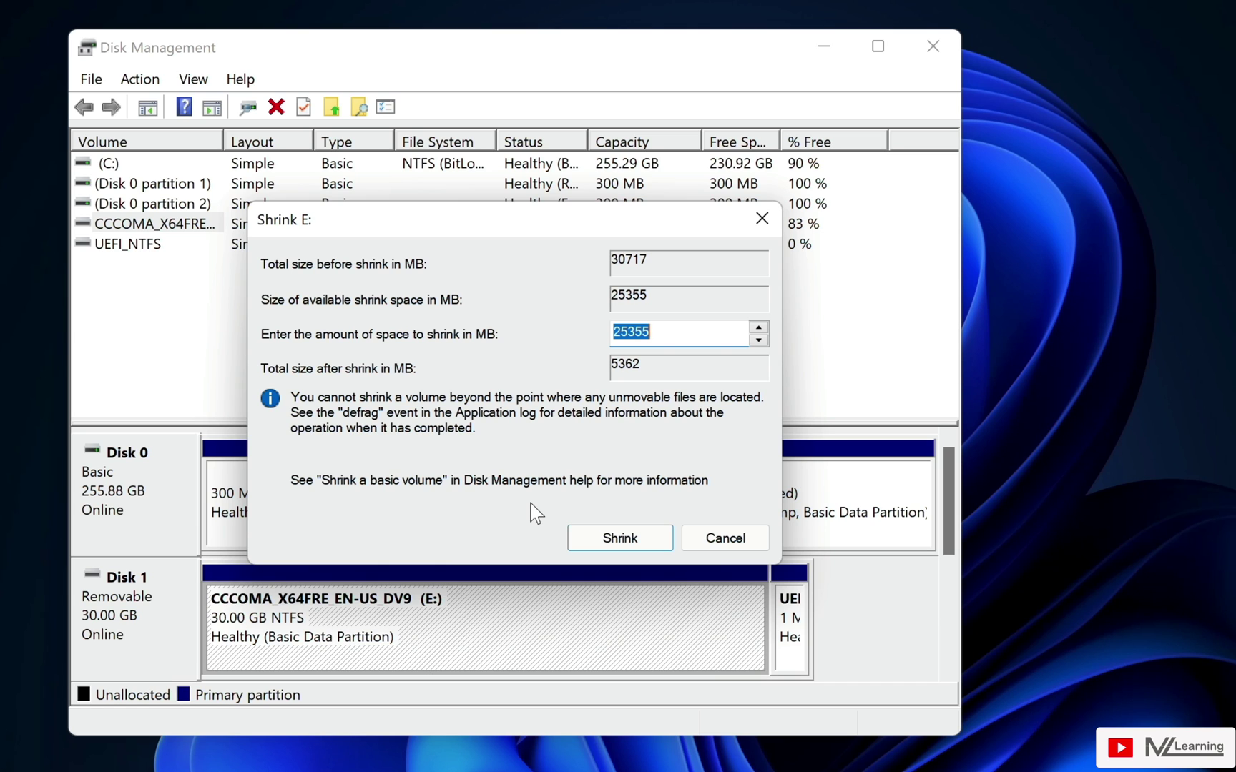
pyautogui.write('16000')
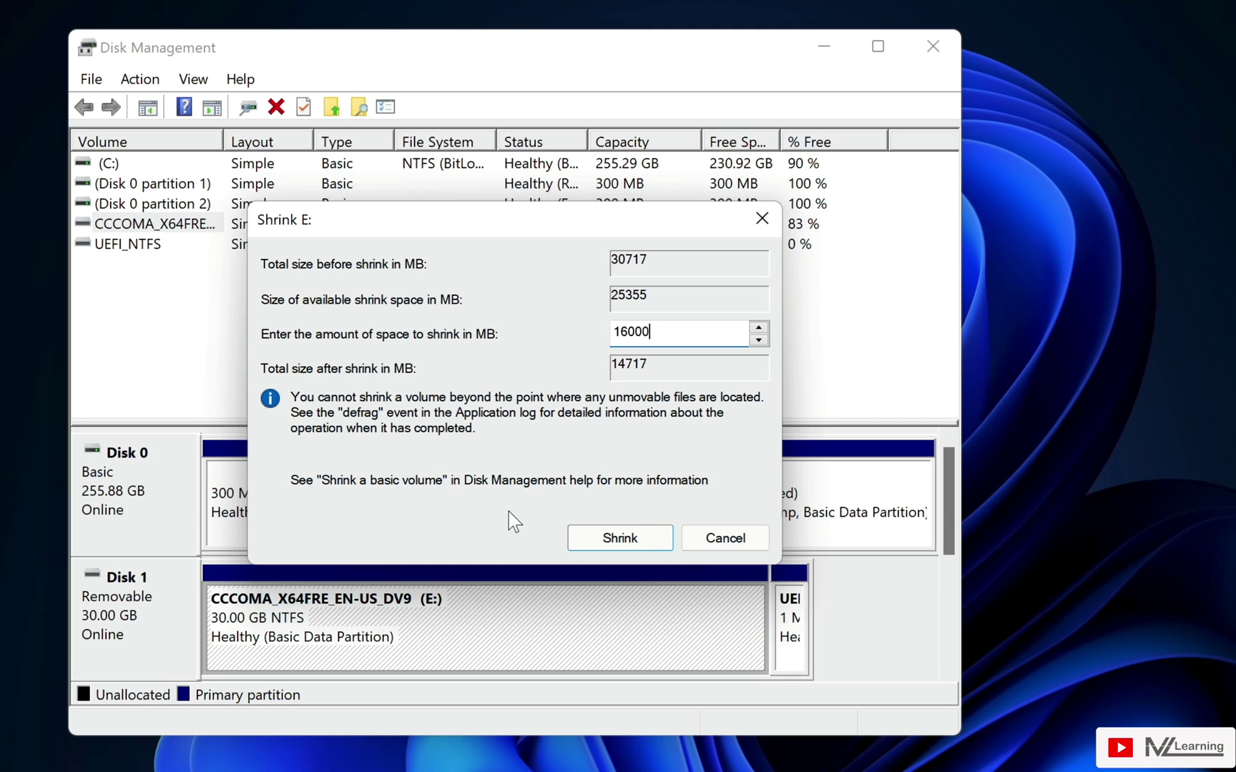
pyautogui.click(604, 537)
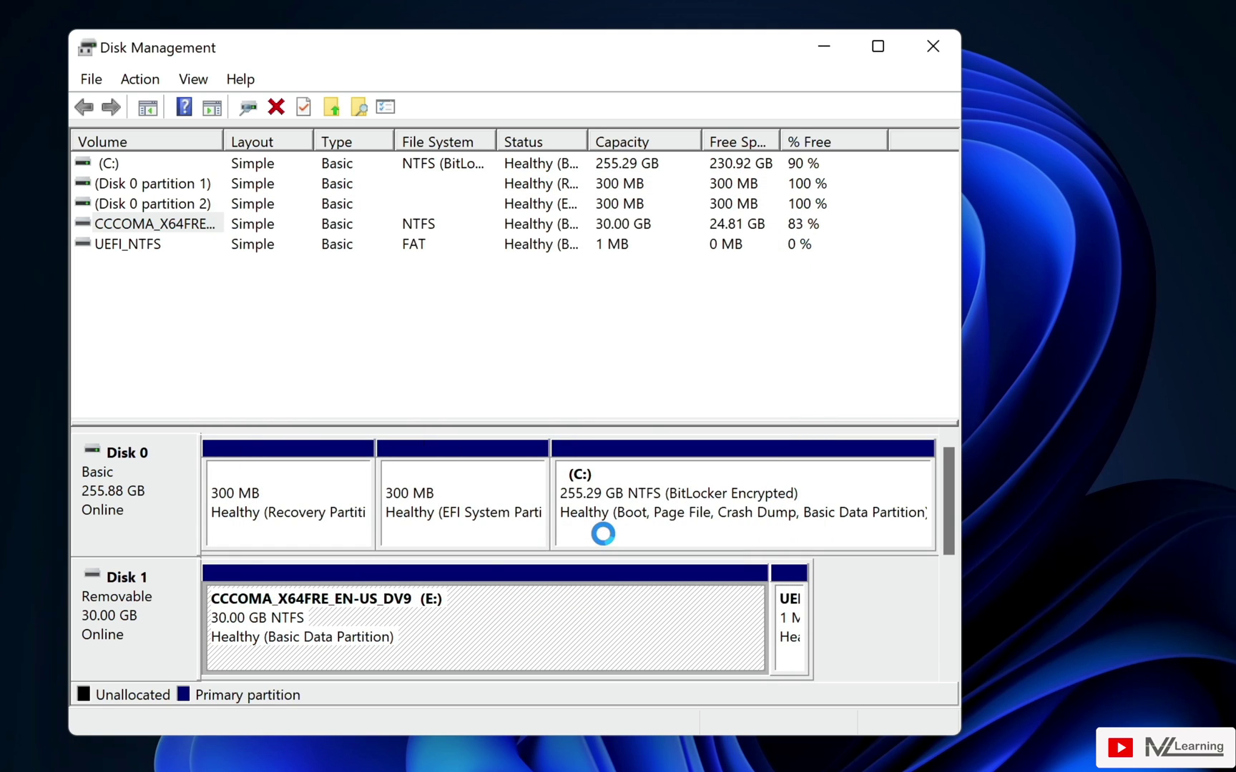
# Step: Create a 15999 MB FAT32 simple volume with drive letter F: in Disk 1's unallocated space, keeping the label New Volume
pyautogui.rightClick(588, 604)
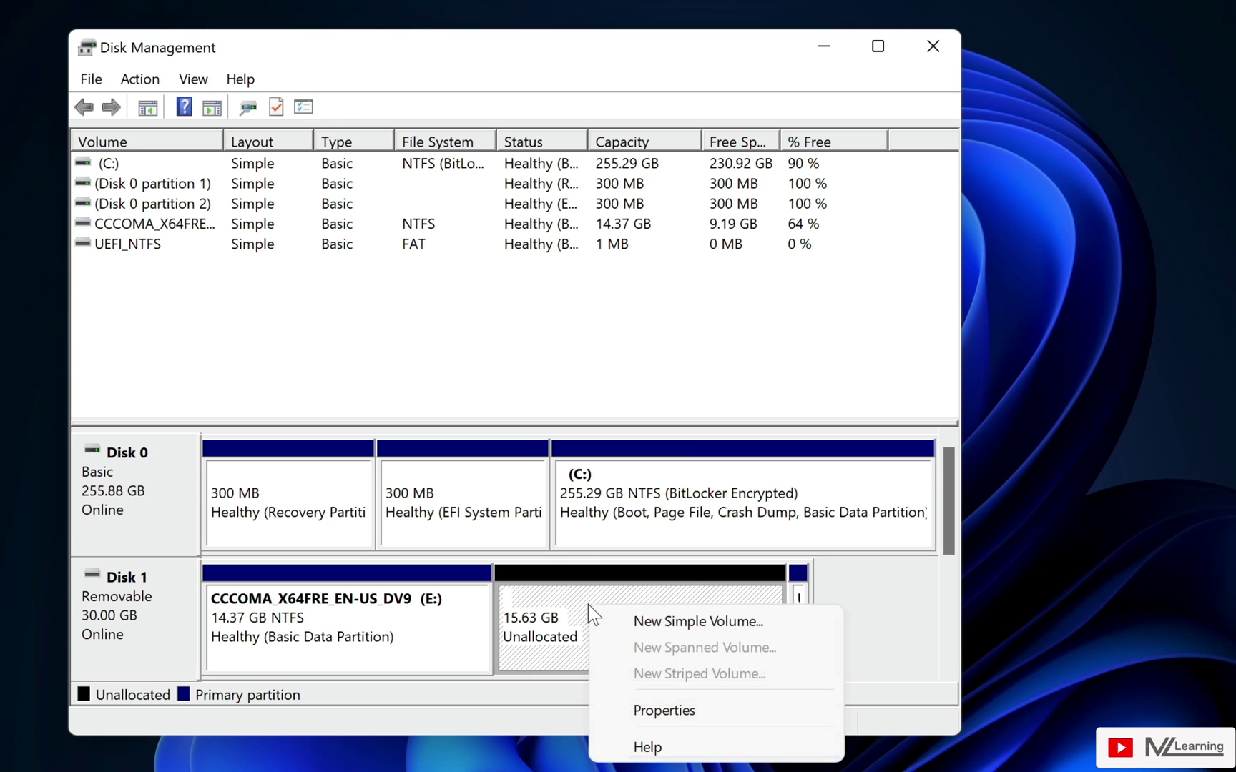
pyautogui.click(618, 614)
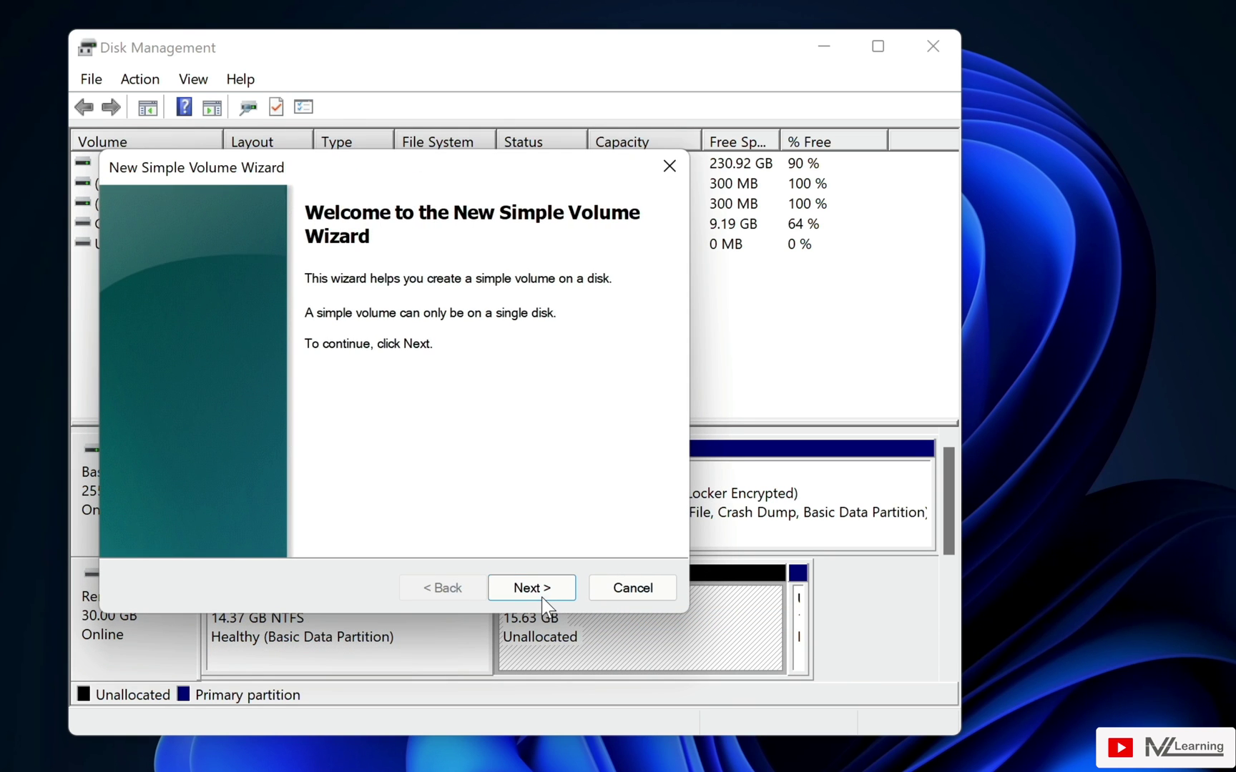
pyautogui.click(542, 596)
pyautogui.click(542, 596)
pyautogui.click(542, 596)
pyautogui.click(541, 596)
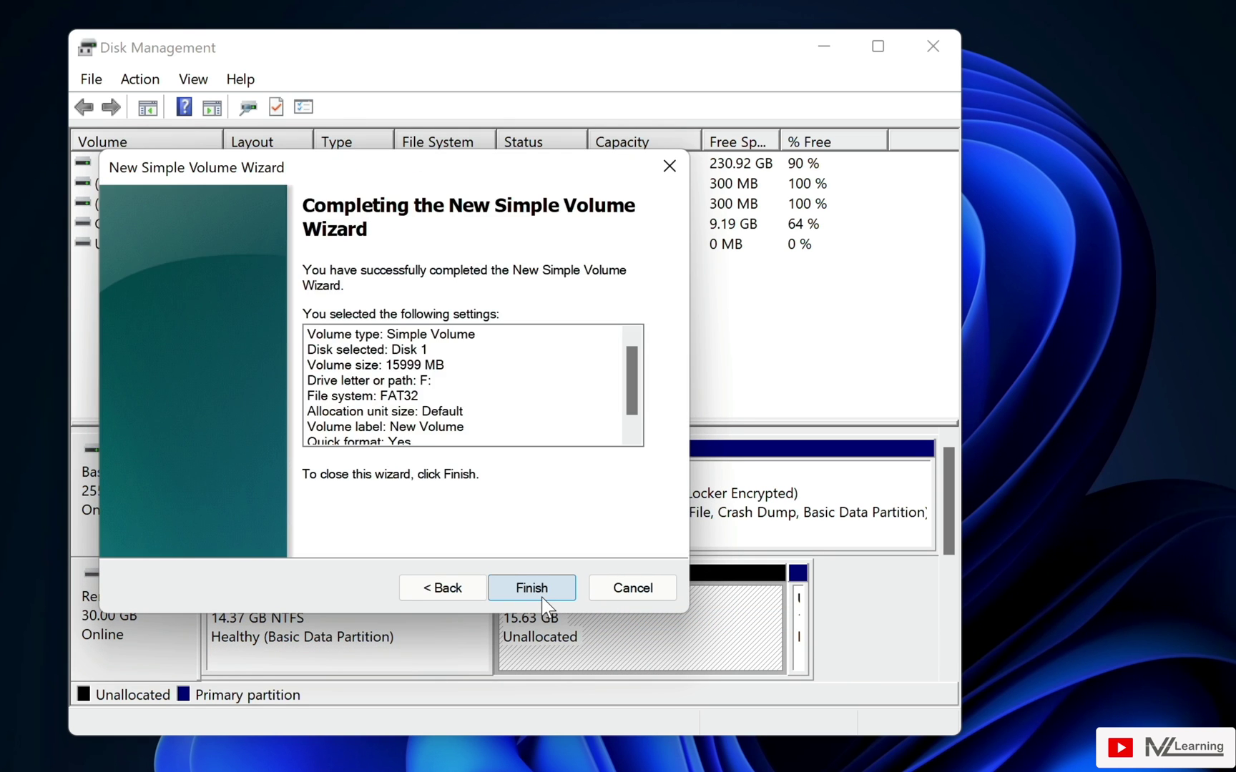
pyautogui.click(541, 597)
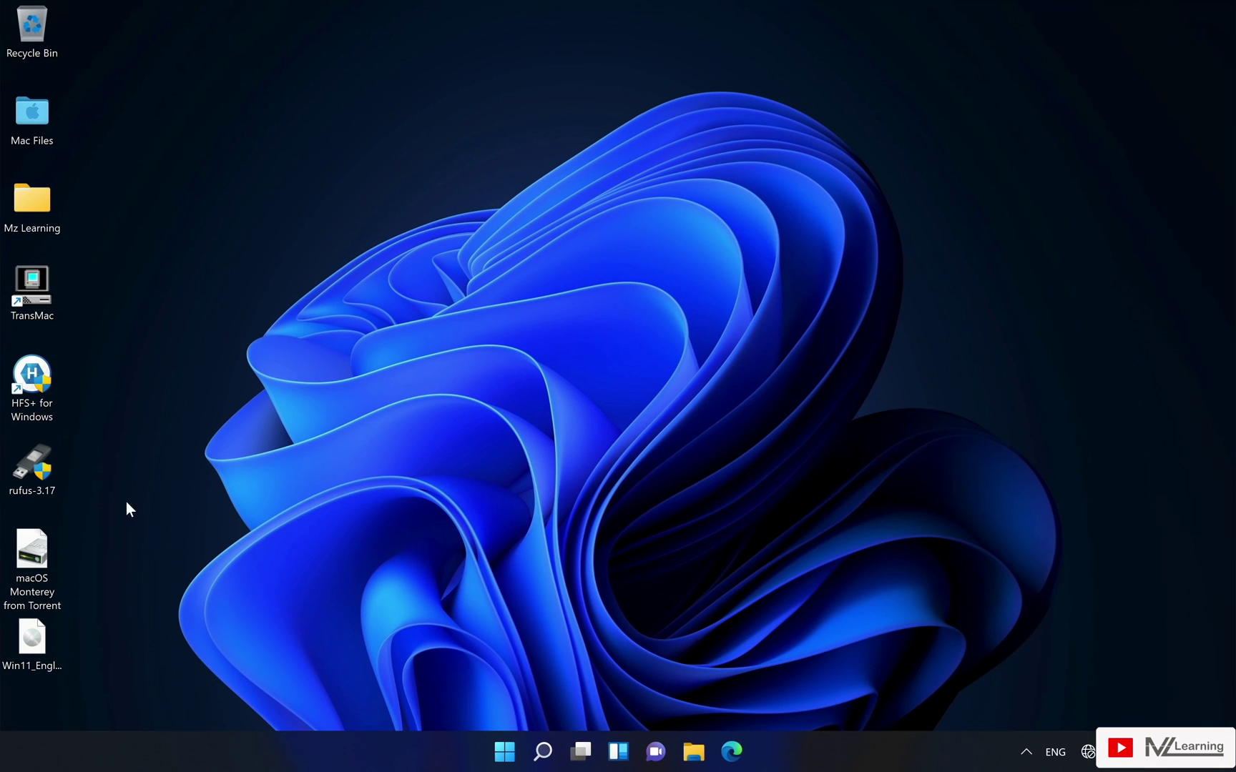
# Step: Open the macOS Monterey disk image in the TransMac trial and copy Install macOS Monterey.app from it to the desktop
pyautogui.rightClick(40, 552)
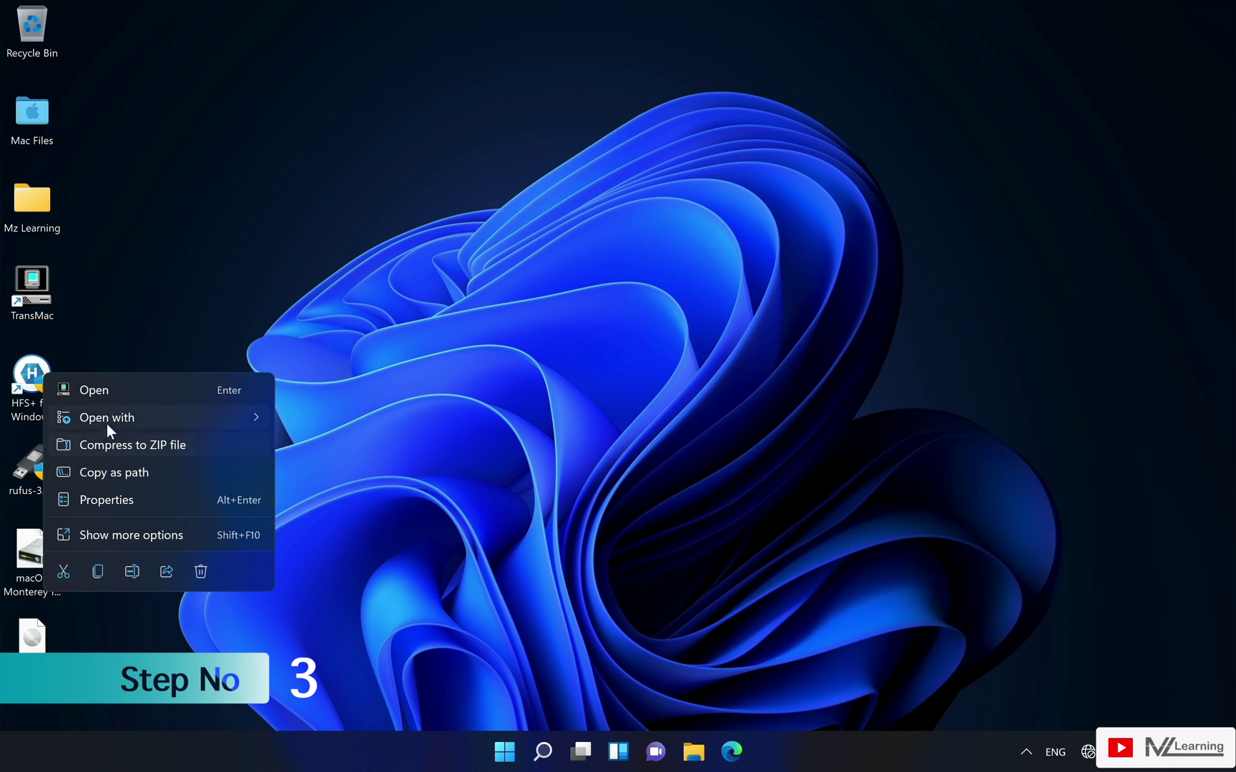
pyautogui.moveTo(110, 421)
pyautogui.click(322, 420)
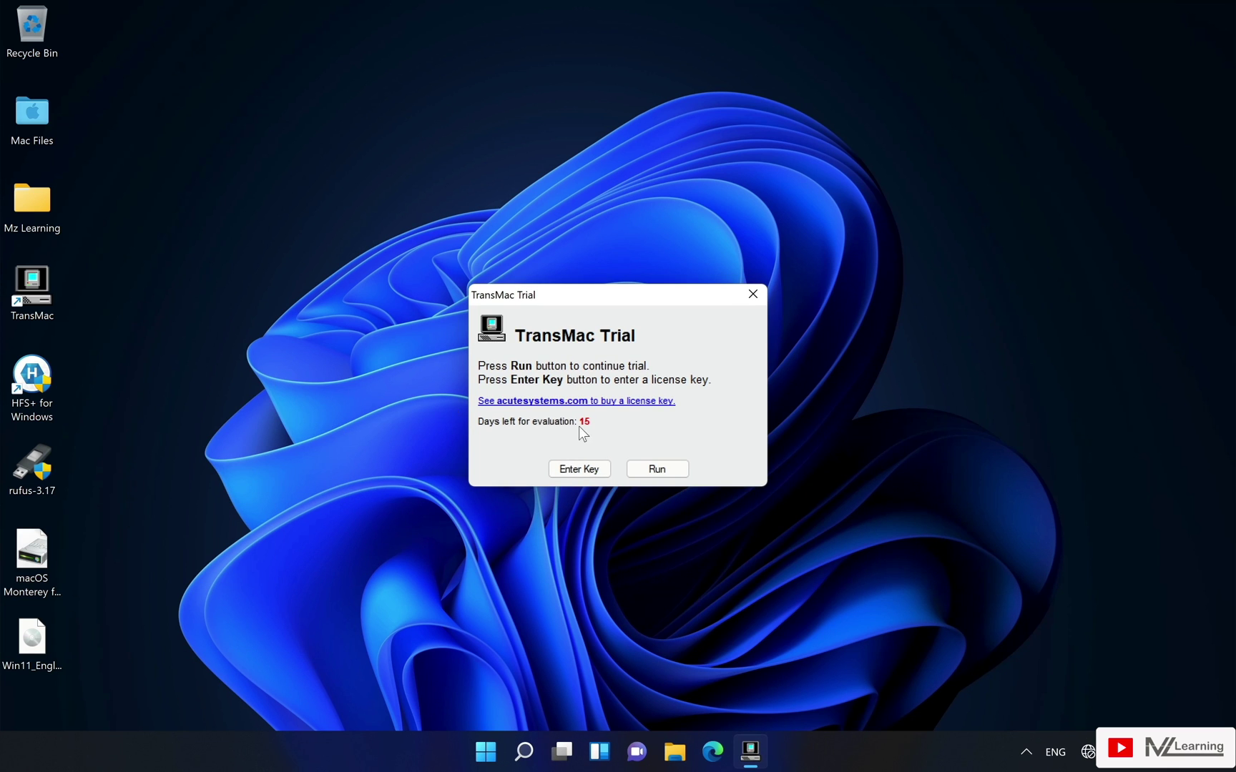
pyautogui.click(654, 469)
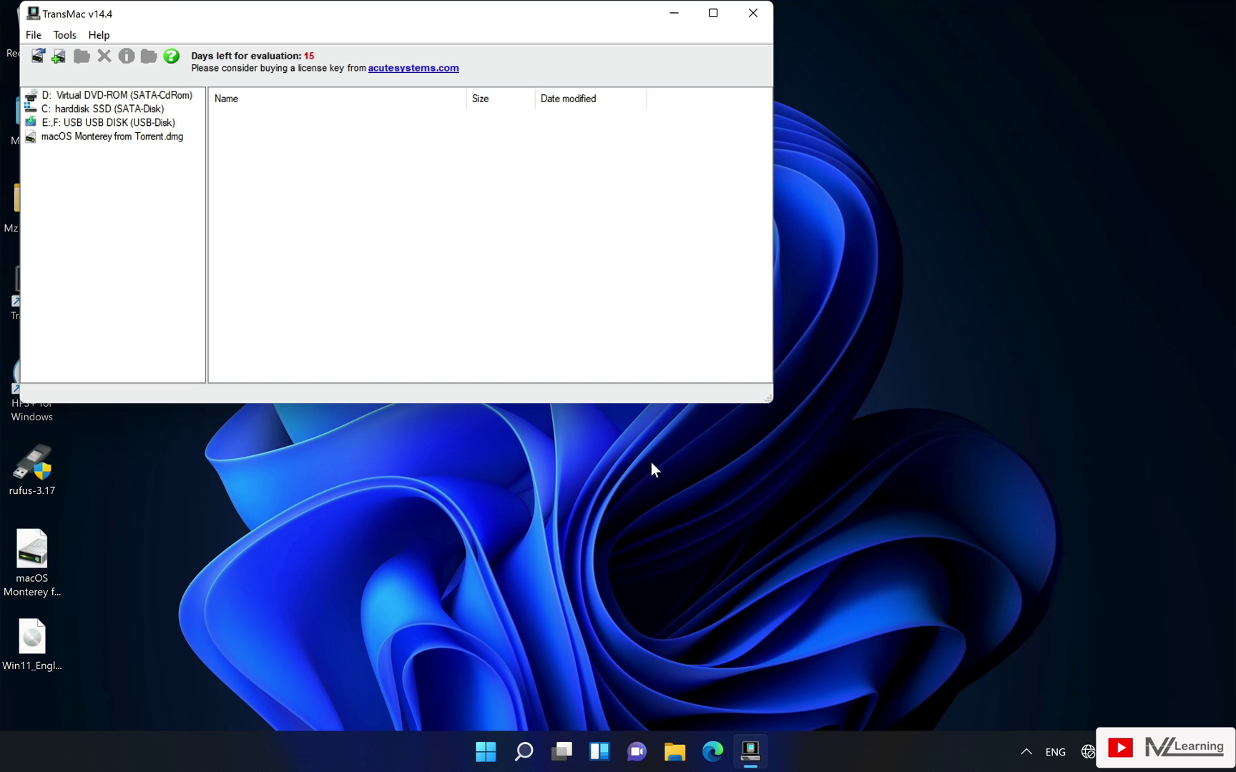
pyautogui.click(175, 137)
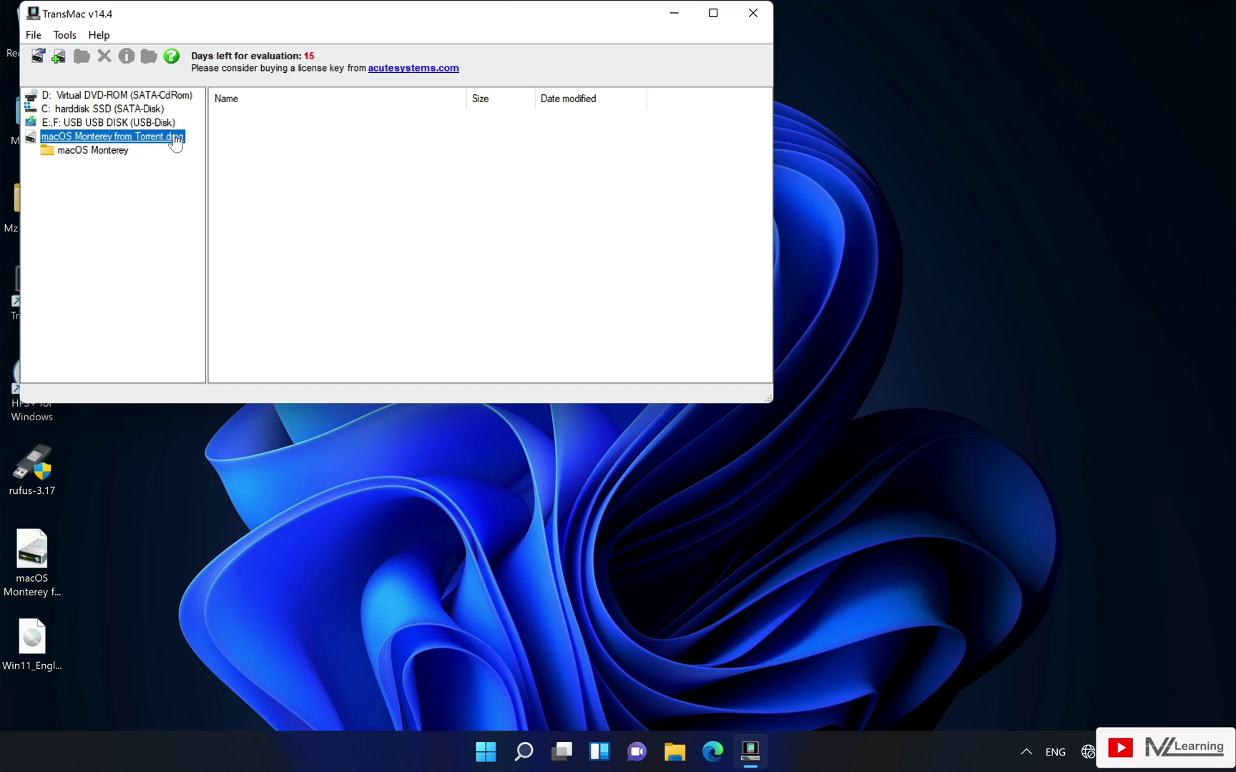
pyautogui.click(123, 151)
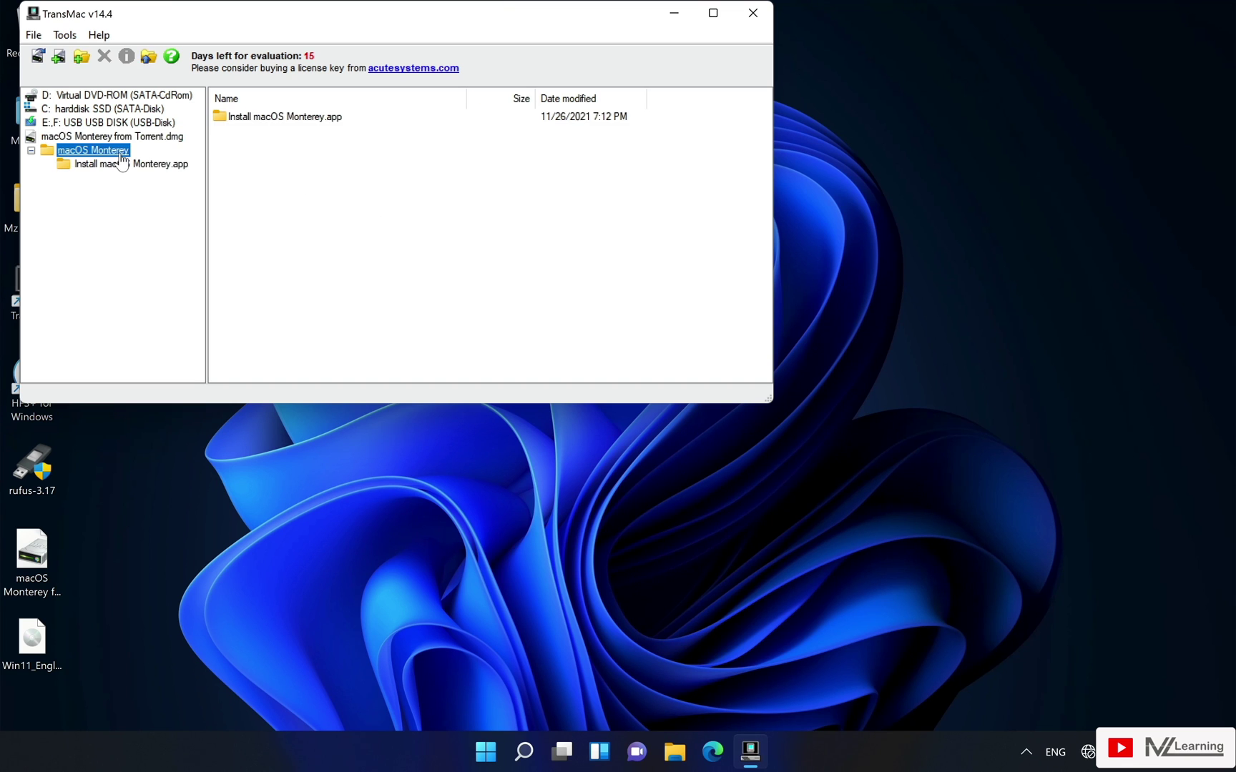
pyautogui.moveTo(245, 117); pyautogui.dragTo(853, 177)
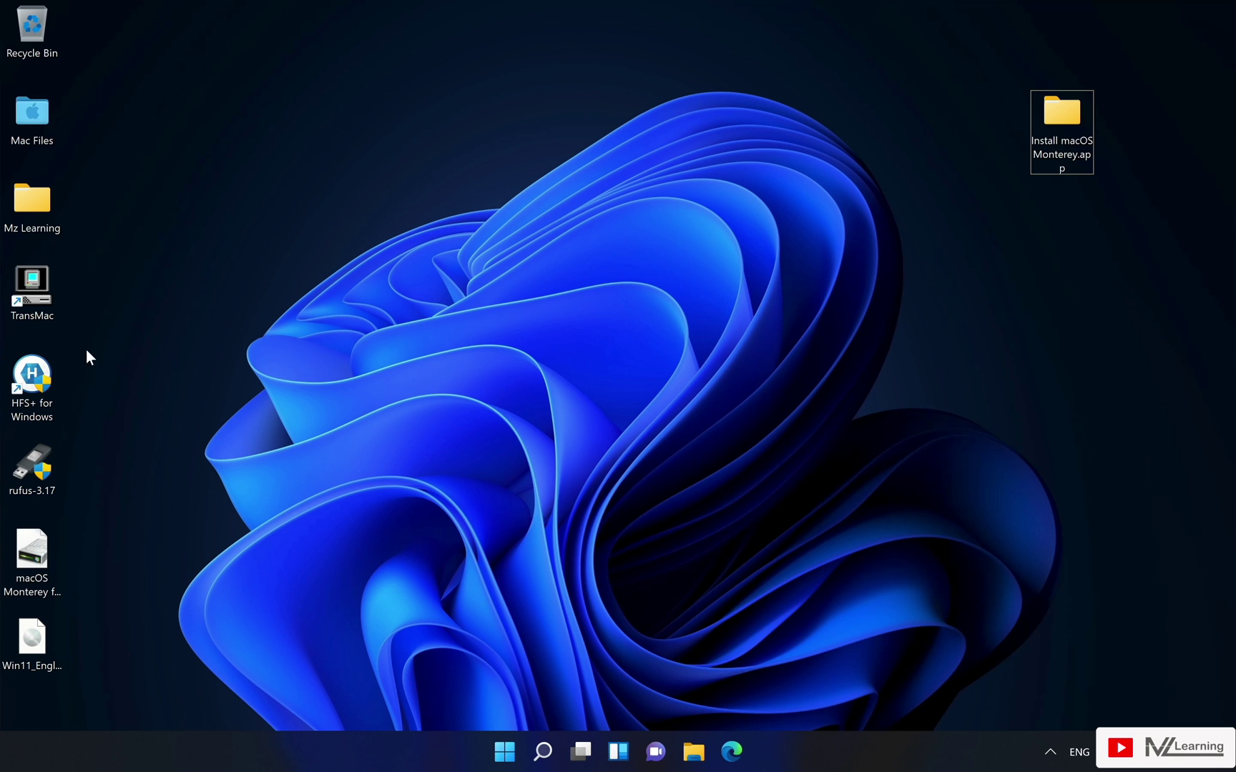
# Step: Open HFS+ for Windows and format Disk1 Volume3 (FAT32, NEW VOLUME) as HFS+ with the volume label macOS Monterey
pyautogui.doubleClick(43, 363)
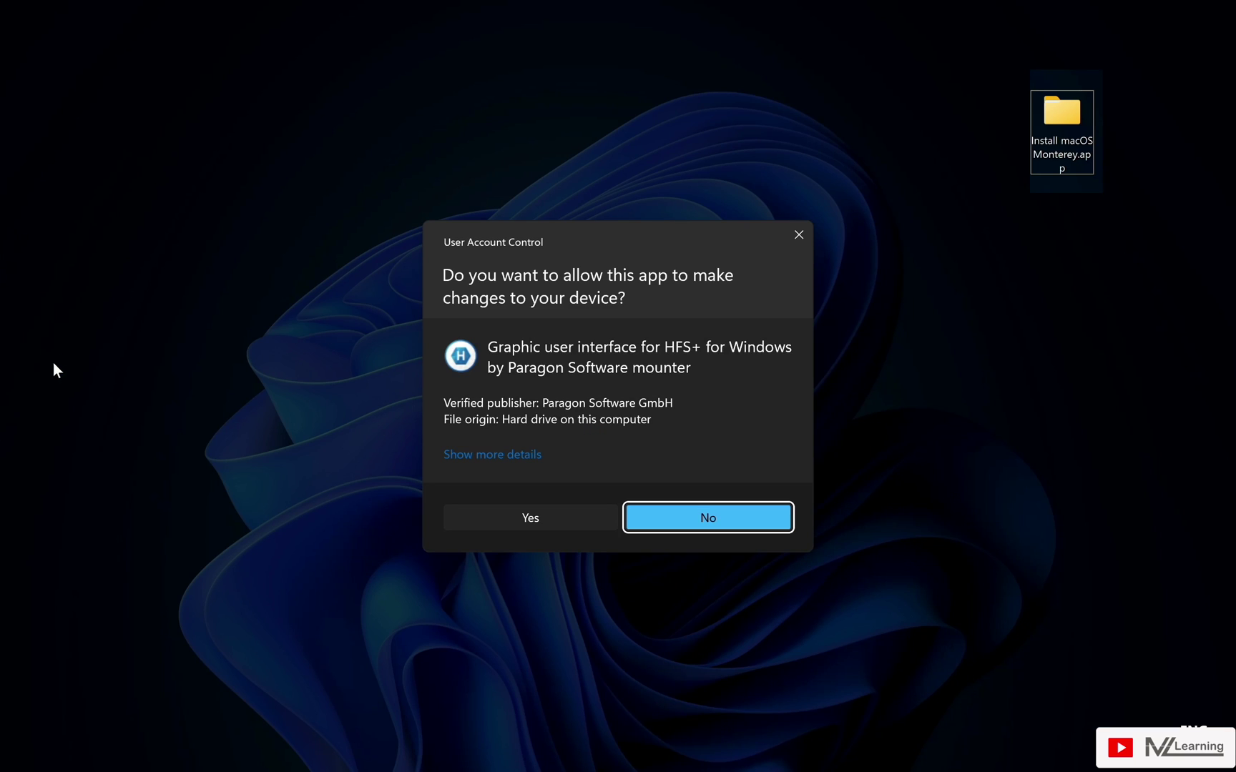
pyautogui.click(468, 509)
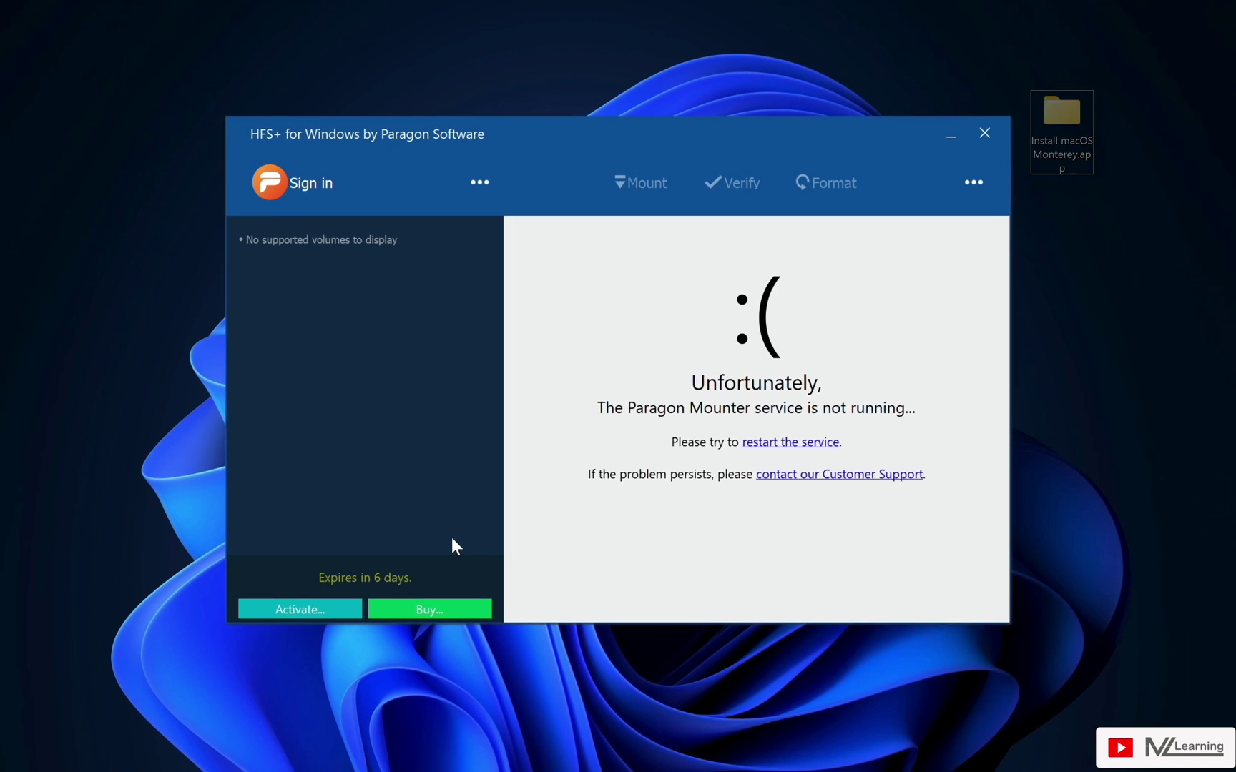
pyautogui.click(476, 187)
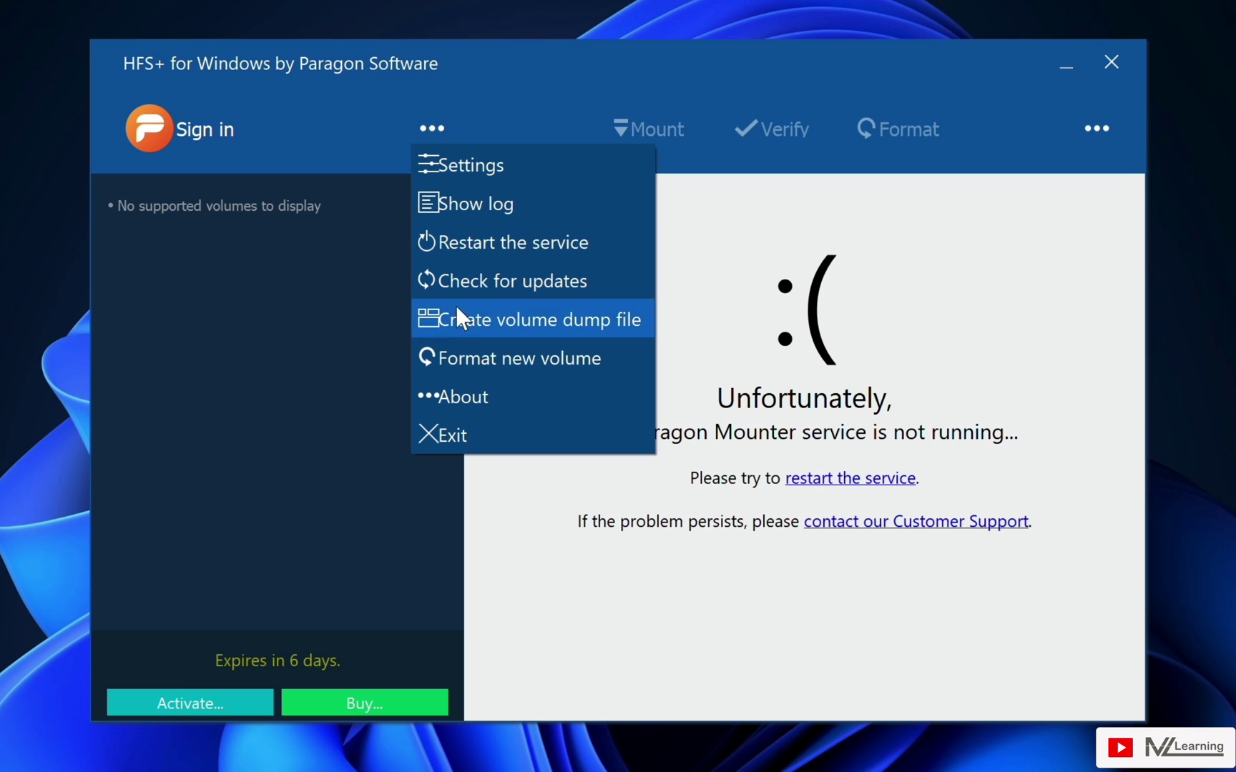
pyautogui.click(466, 355)
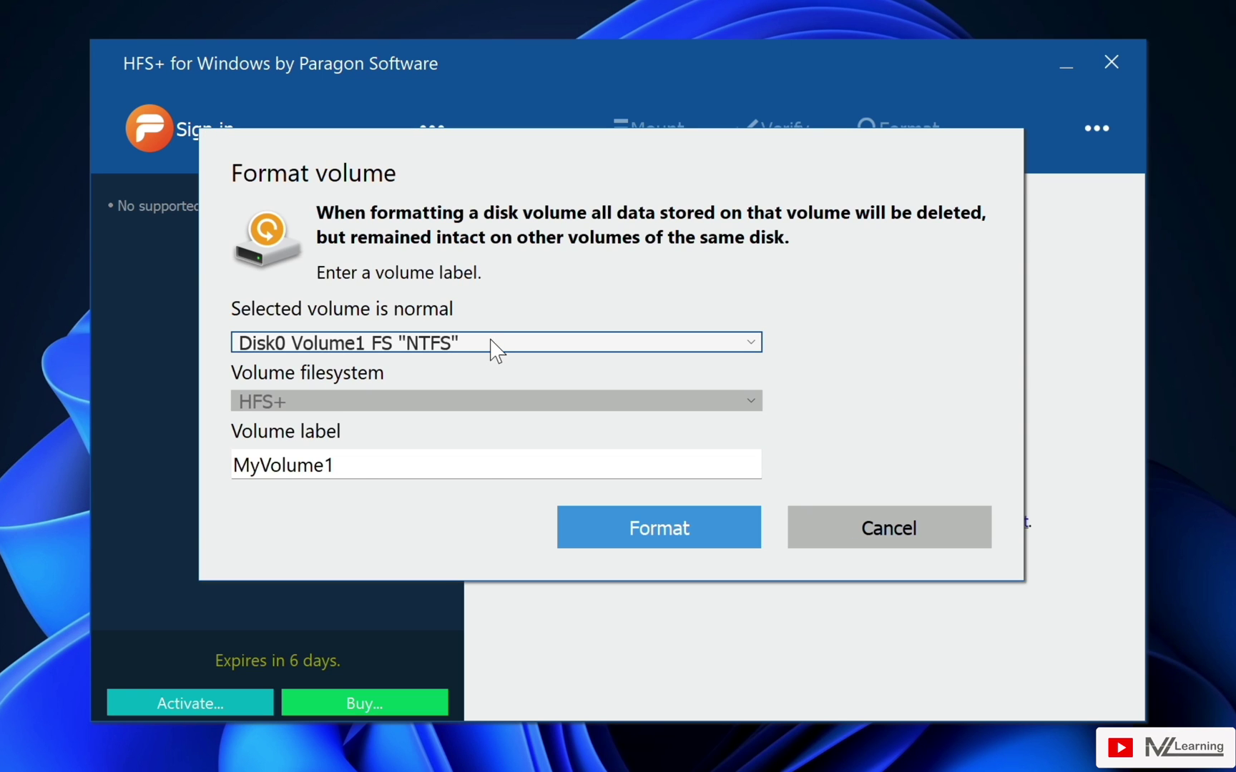
pyautogui.click(490, 342)
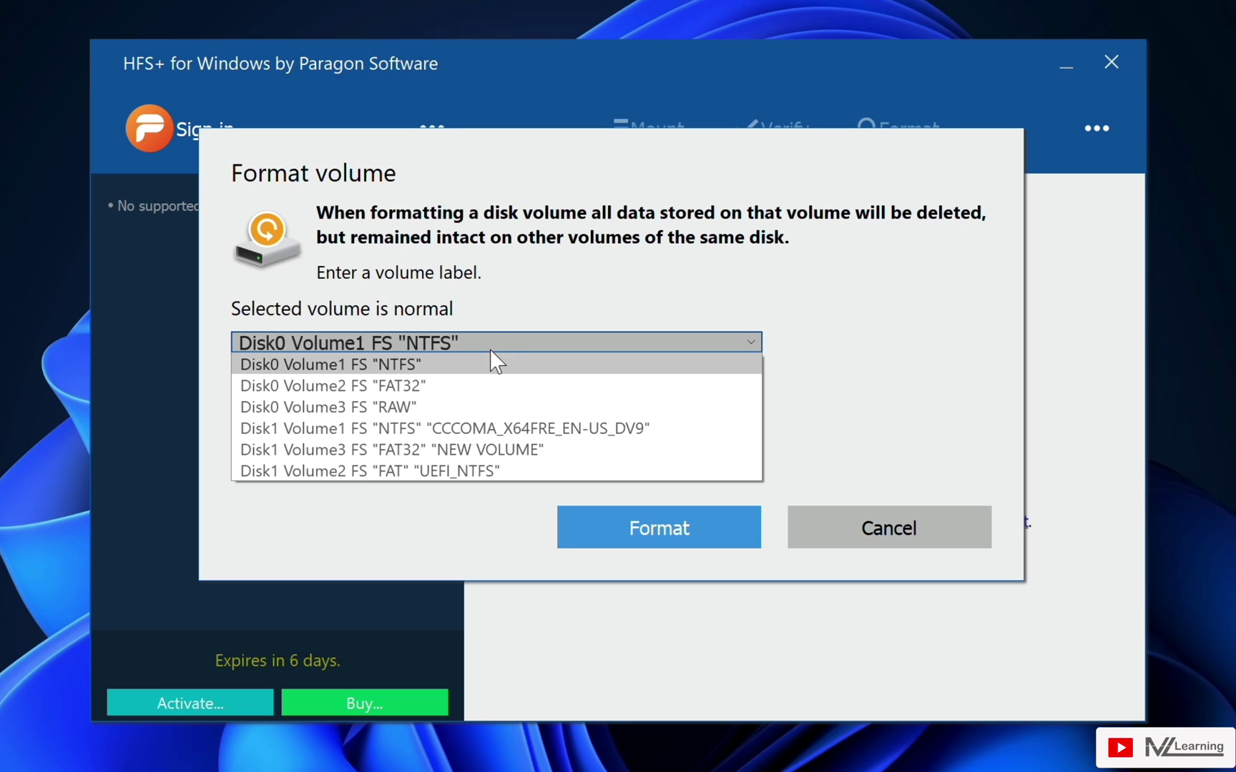
pyautogui.click(506, 449)
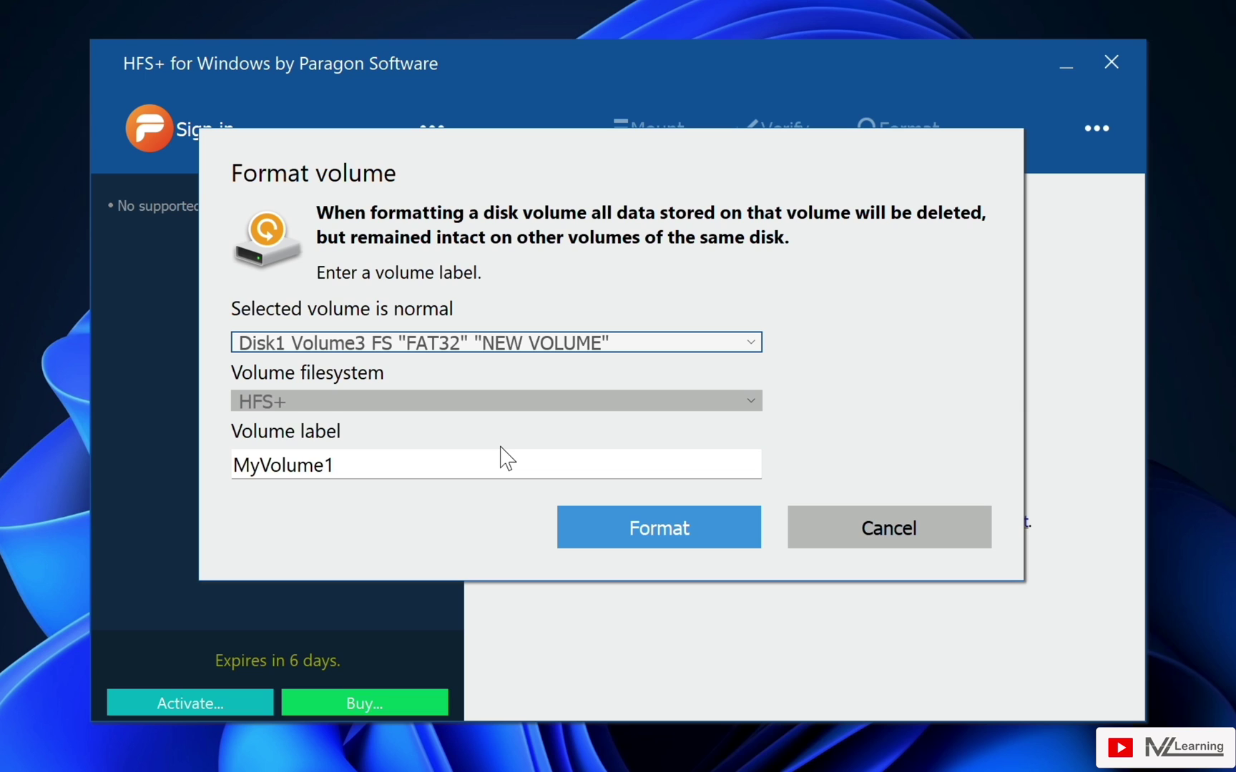
pyautogui.moveTo(386, 455); pyautogui.dragTo(196, 458)
pyautogui.press('BackSpace')
pyautogui.write('macOS Monterey')
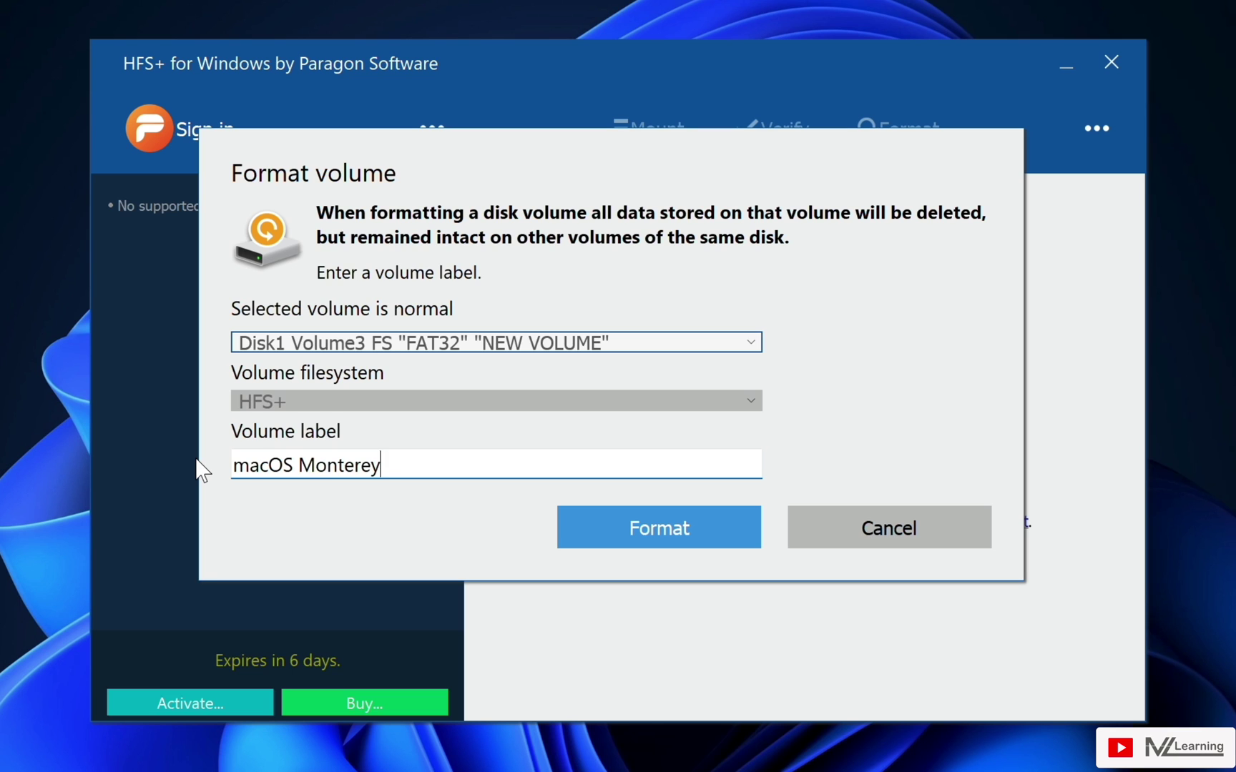
pyautogui.click(663, 542)
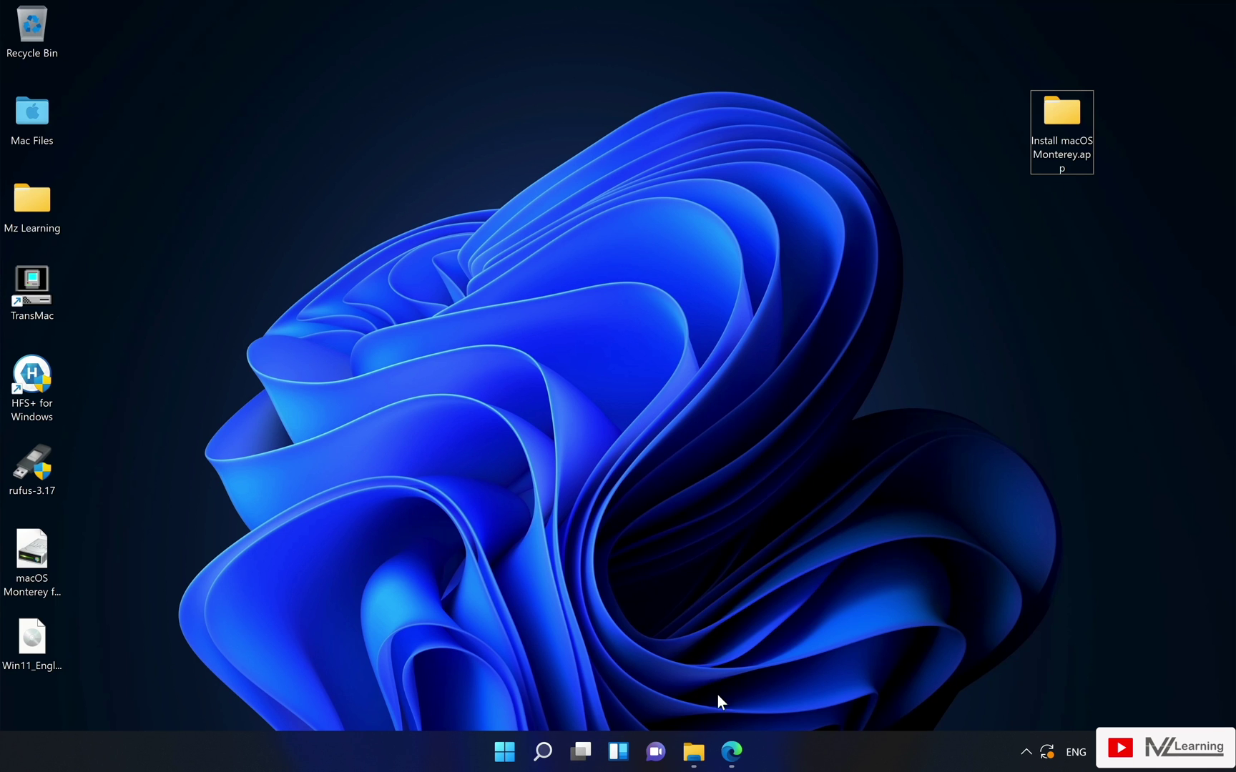
# Step: Copy the Install macOS Monterey.app folder from the desktop to the macOS Monterey (F:) drive and switch to Microsoft Edge
pyautogui.click(694, 751)
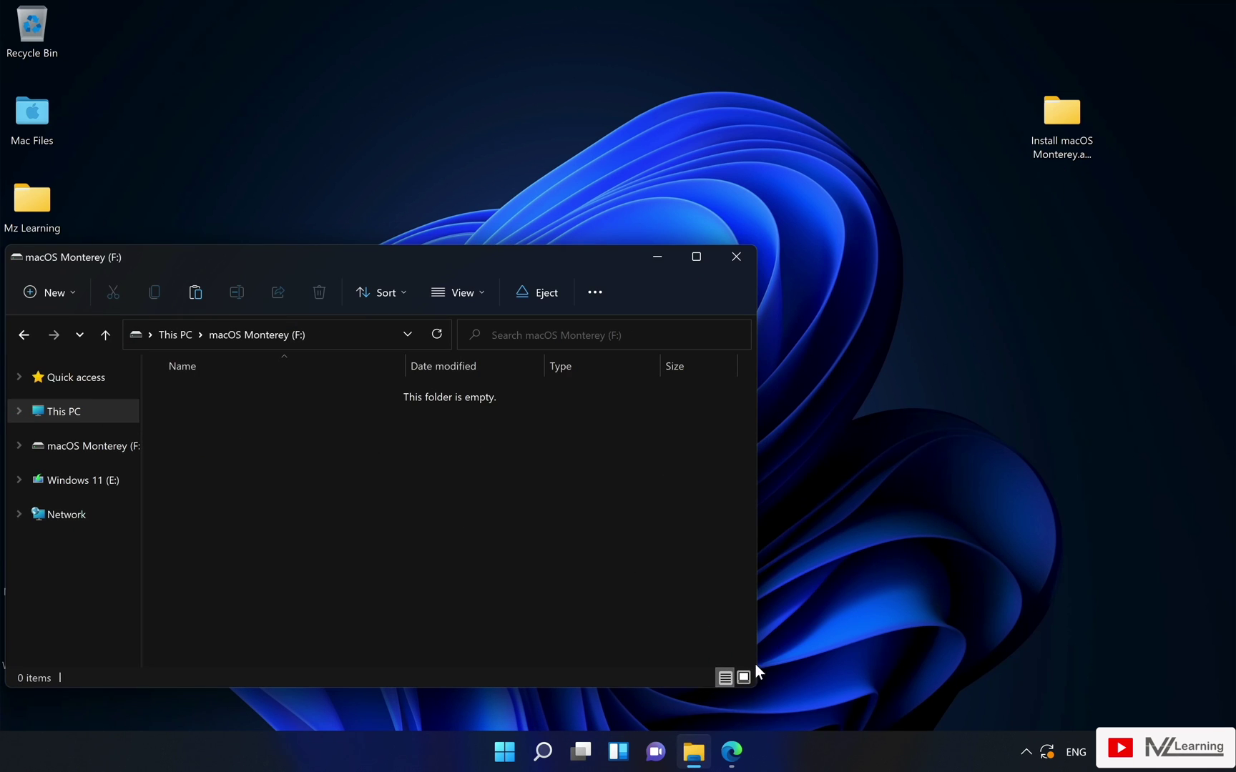
pyautogui.moveTo(1050, 141); pyautogui.dragTo(629, 474)
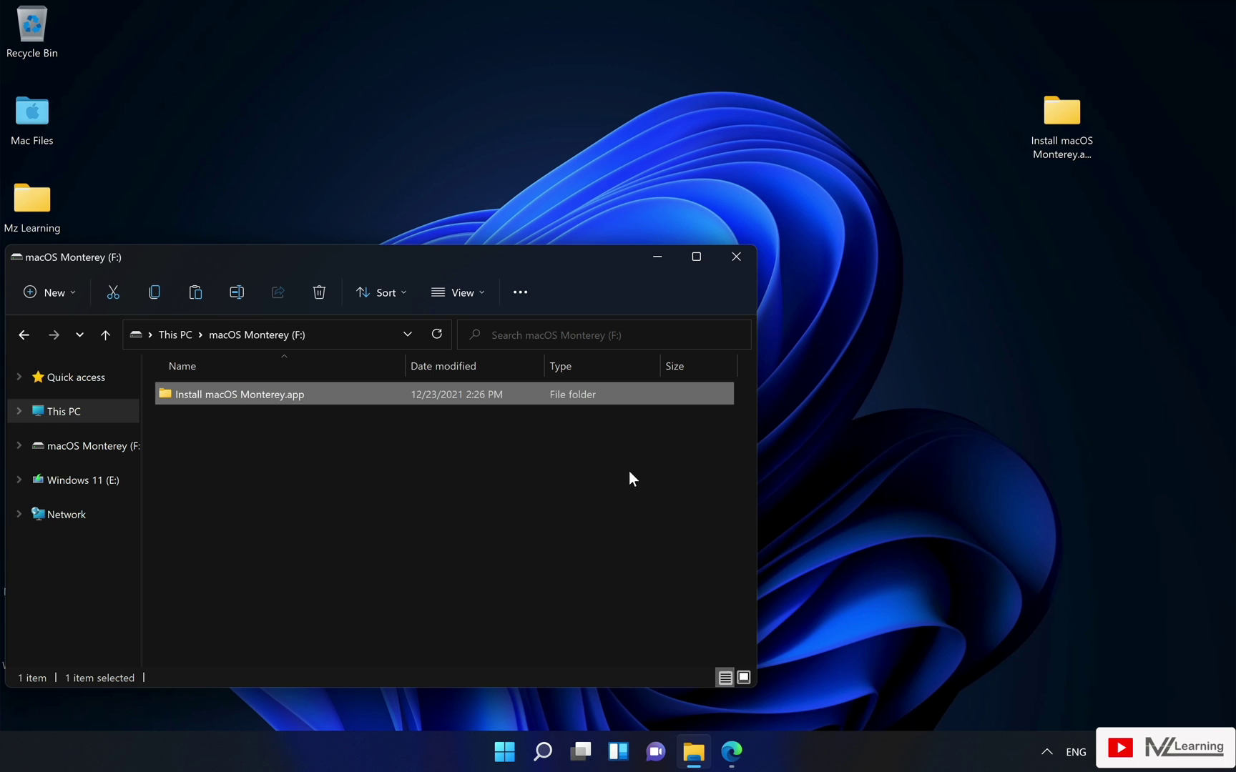
pyautogui.click(731, 751)
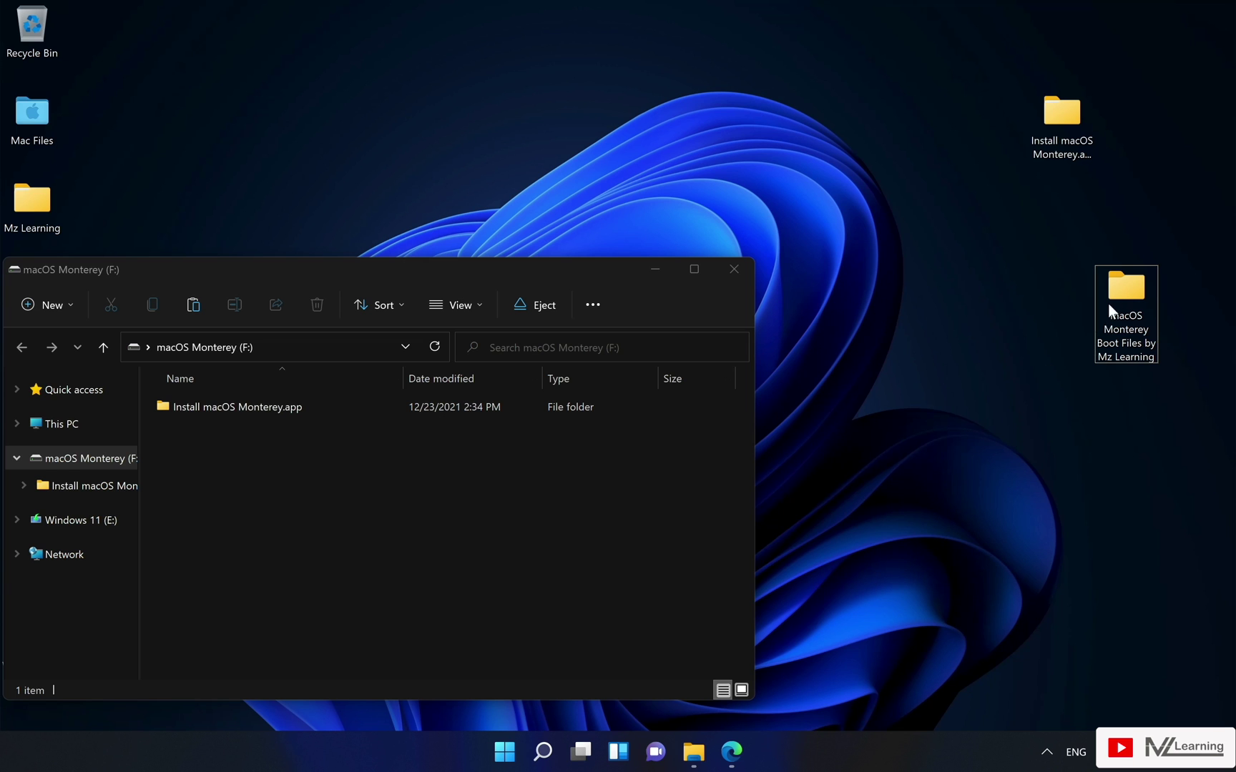
# Step: Open the macOS Monterey Boot Files folder beside the F: drive window and turn on the display of hidden items
pyautogui.doubleClick(1121, 290)
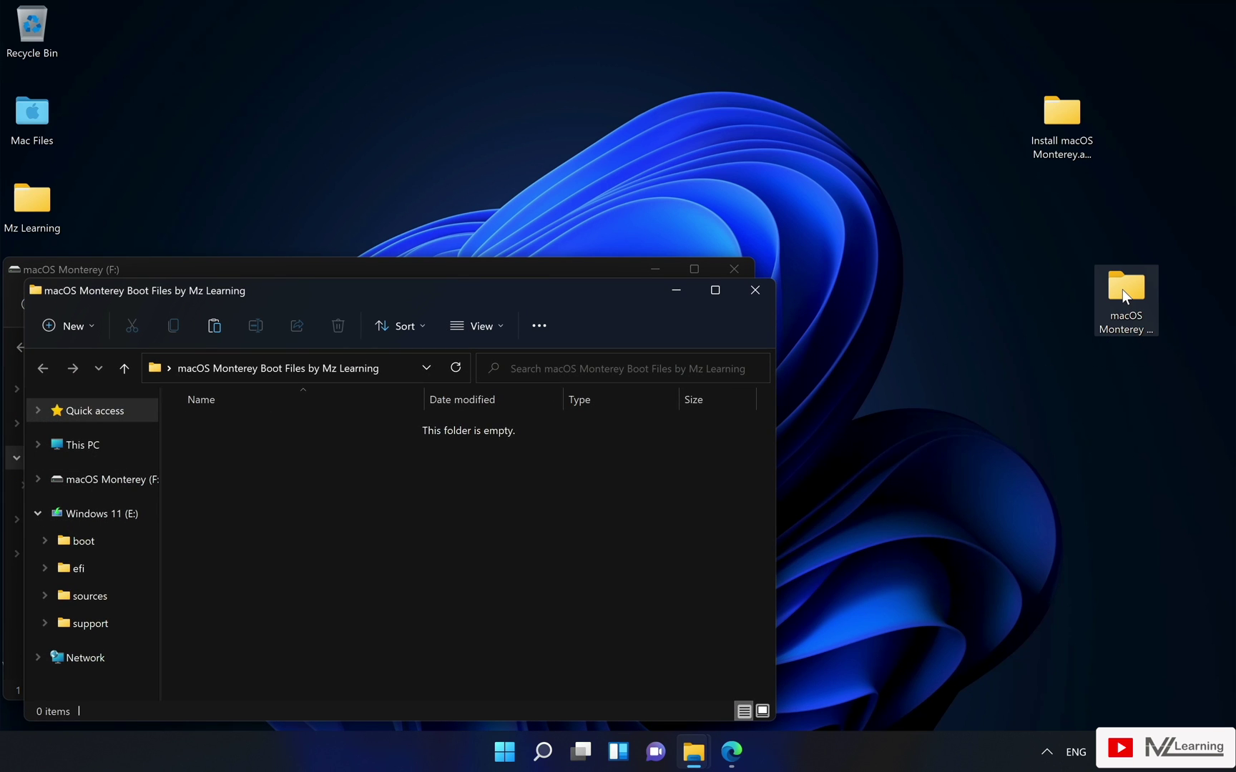
pyautogui.moveTo(557, 299); pyautogui.dragTo(991, 31)
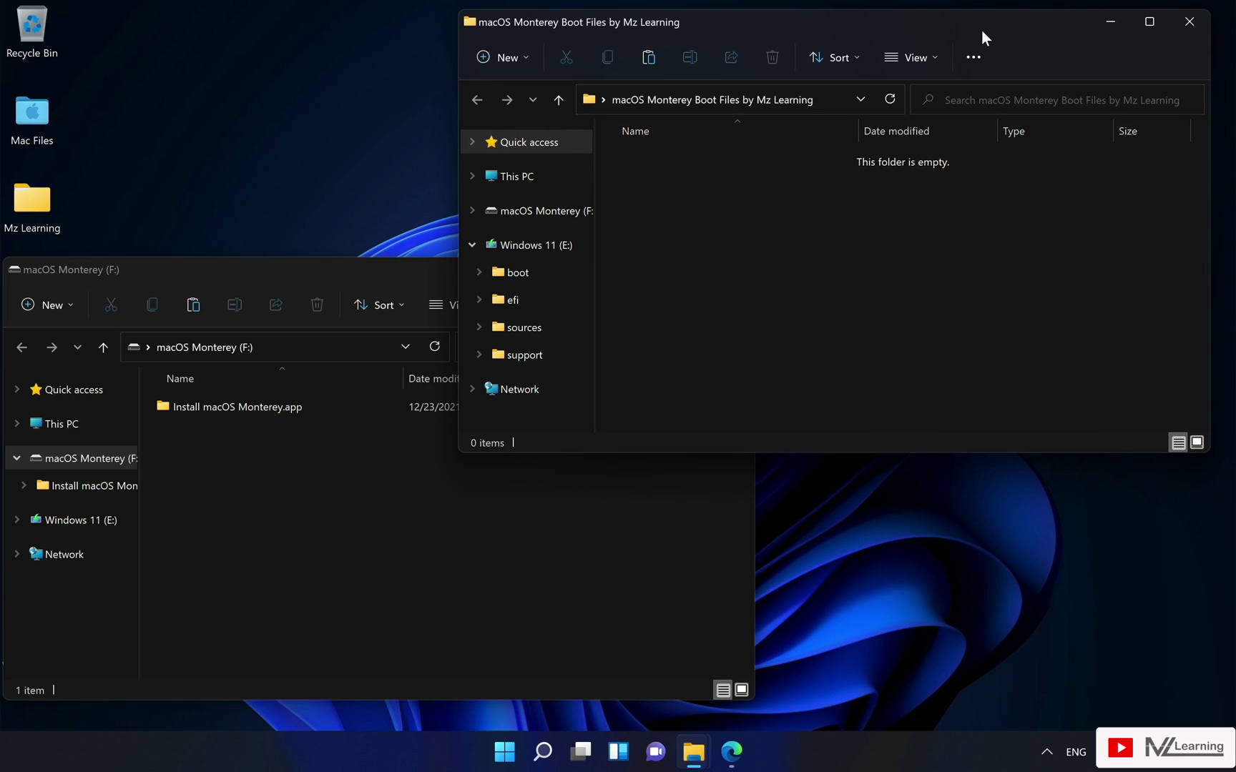
pyautogui.click(925, 53)
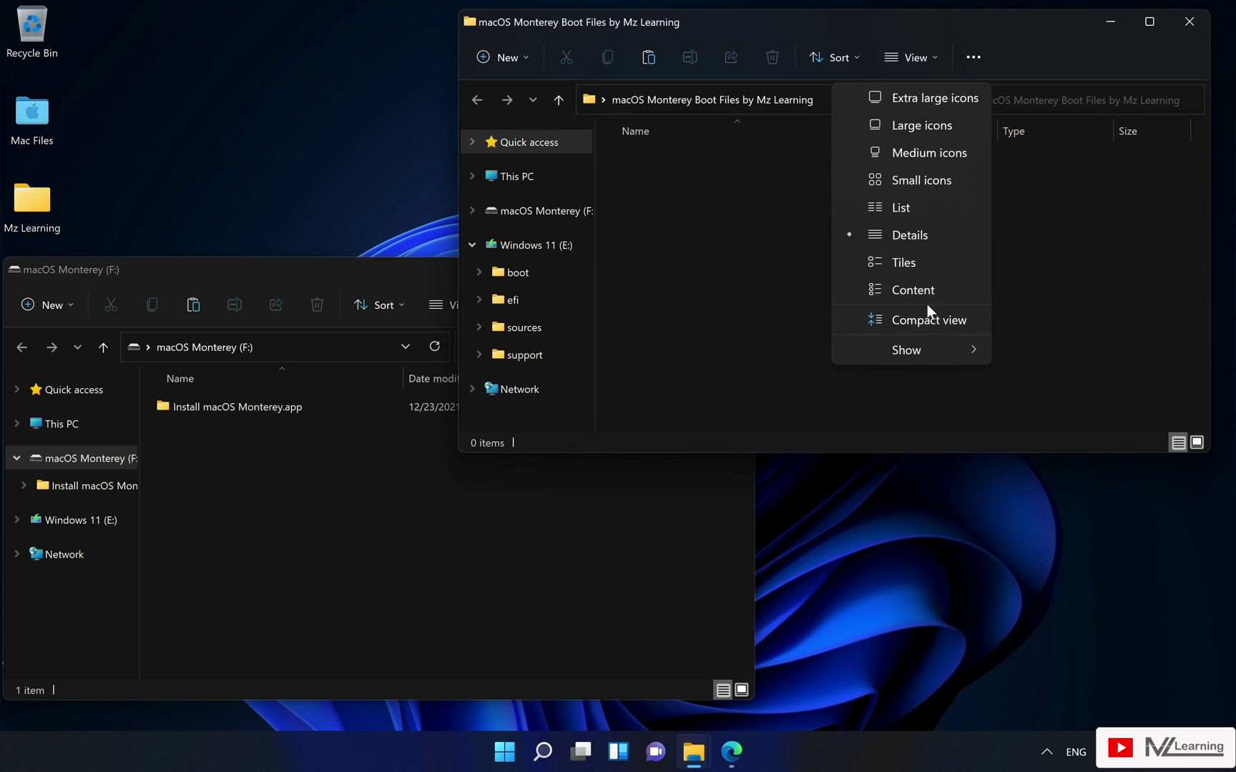
pyautogui.moveTo(934, 347)
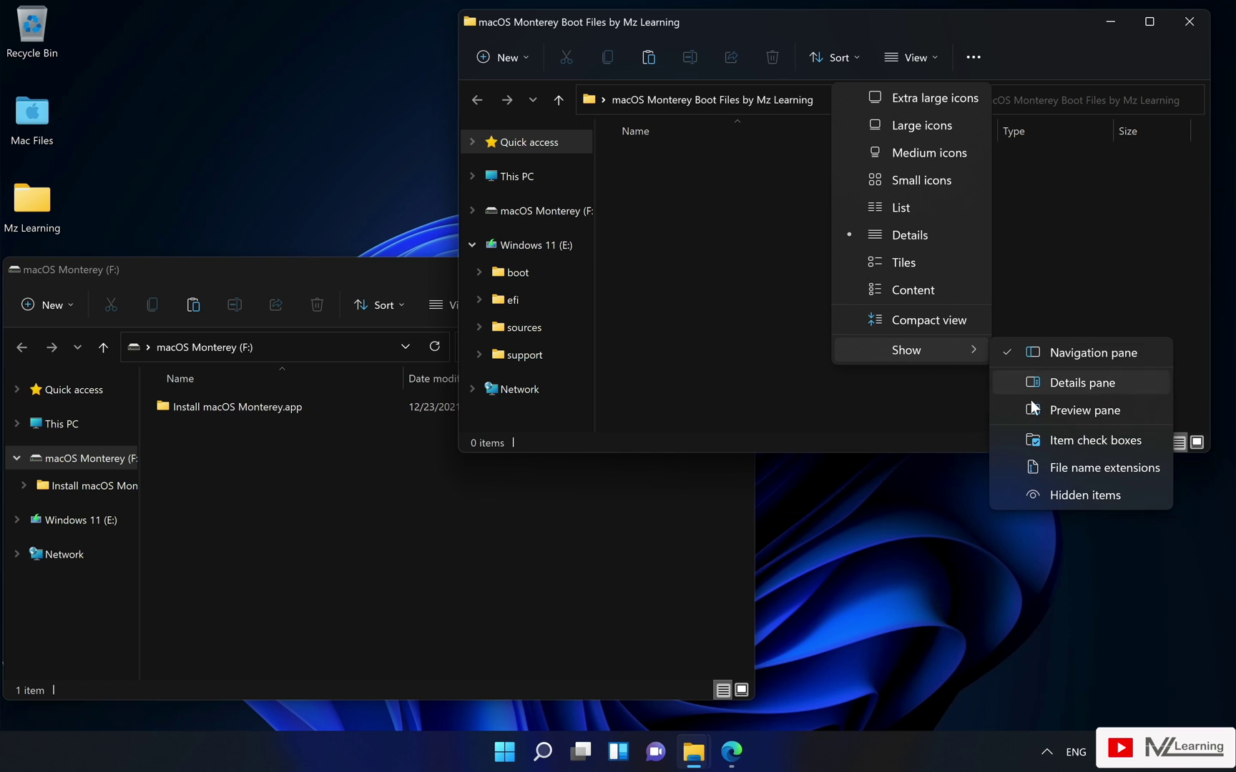
pyautogui.click(1043, 498)
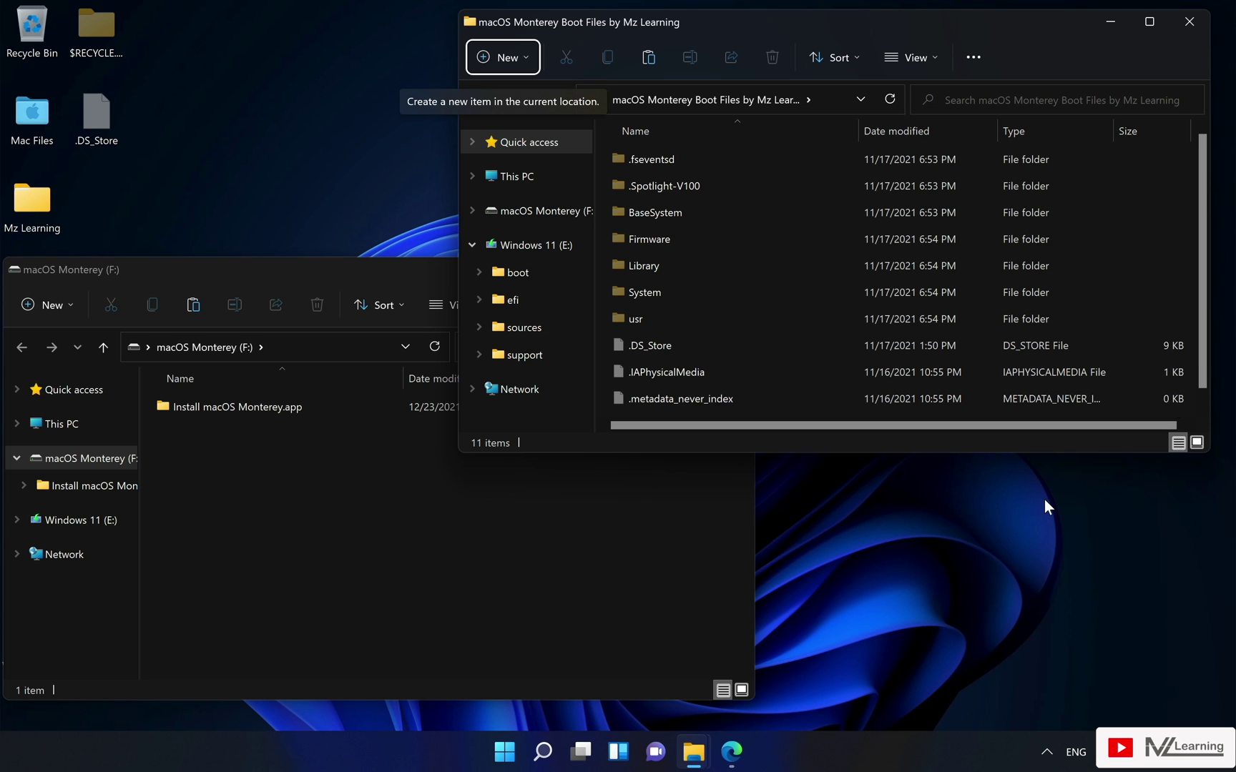
# Step: Copy all items, including the hidden ones, from the macOS Monterey Boot Files folder to the macOS Monterey (F:) drive
pyautogui.click(684, 293)
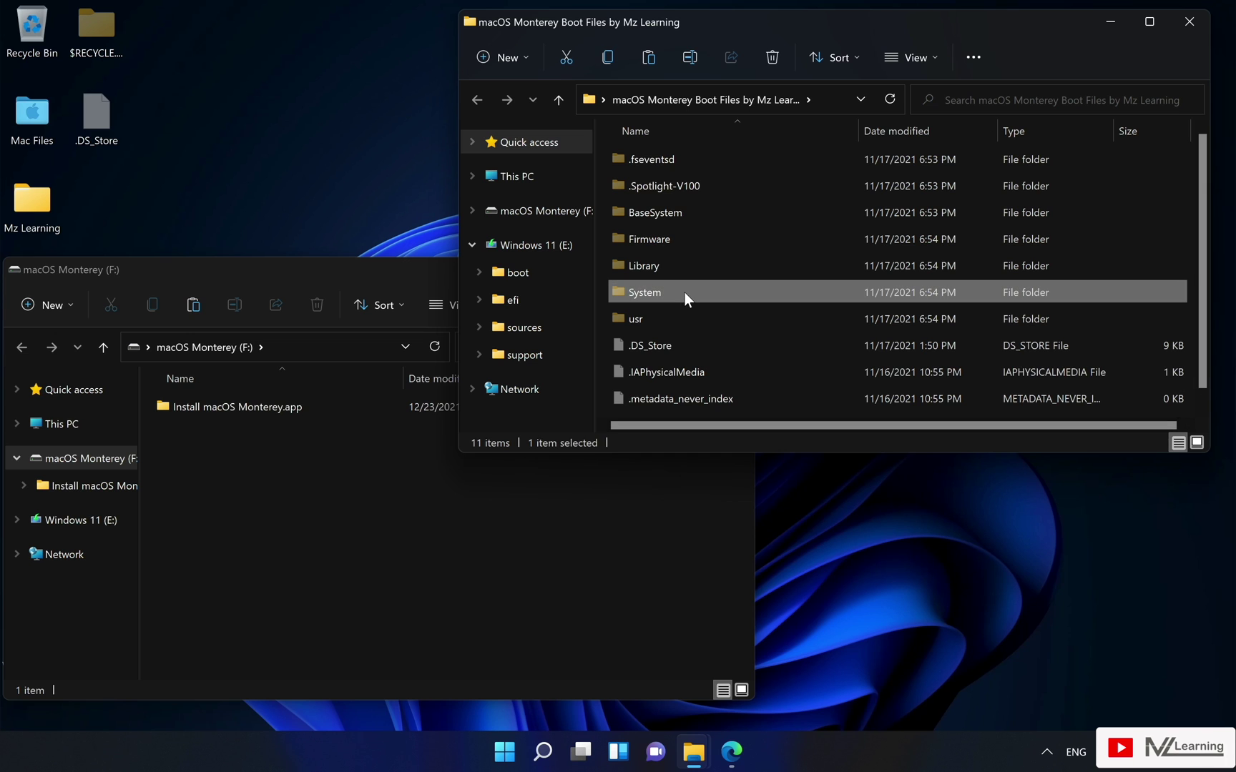
pyautogui.hotkey('ctrl', 'a')
pyautogui.rightClick(685, 292)
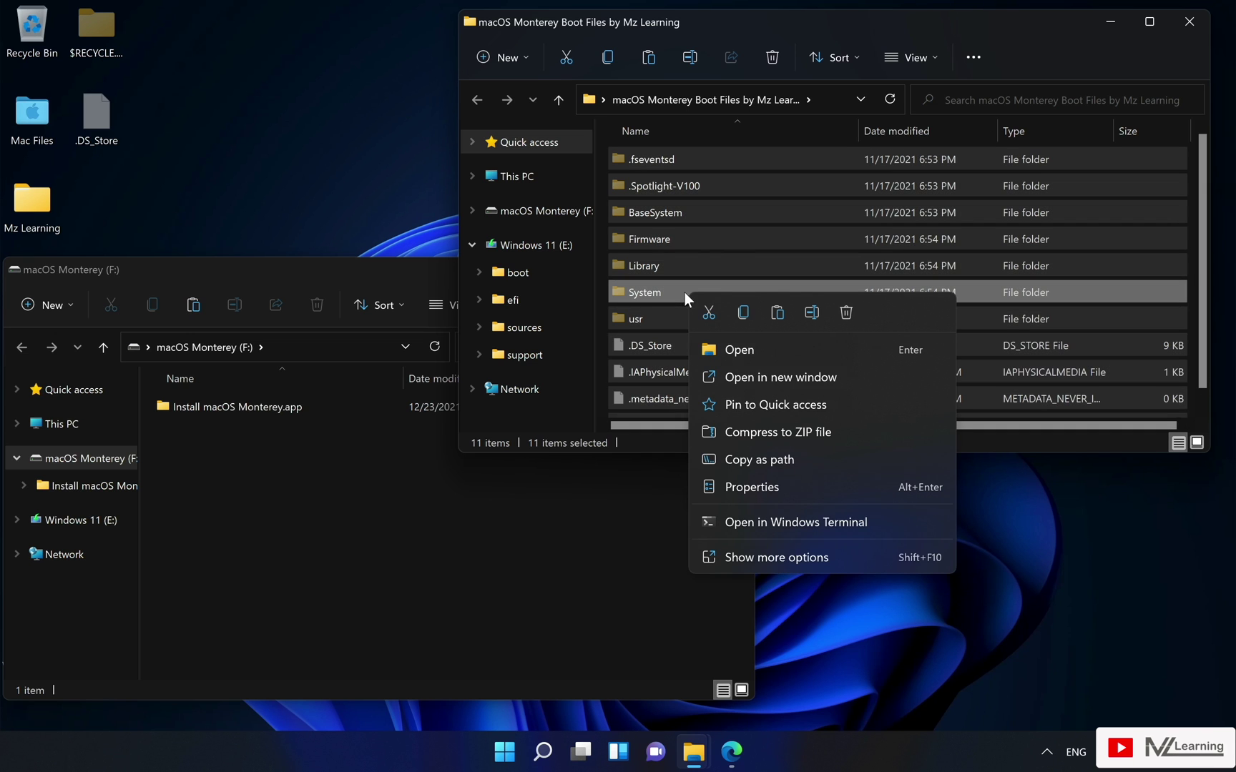
pyautogui.click(736, 313)
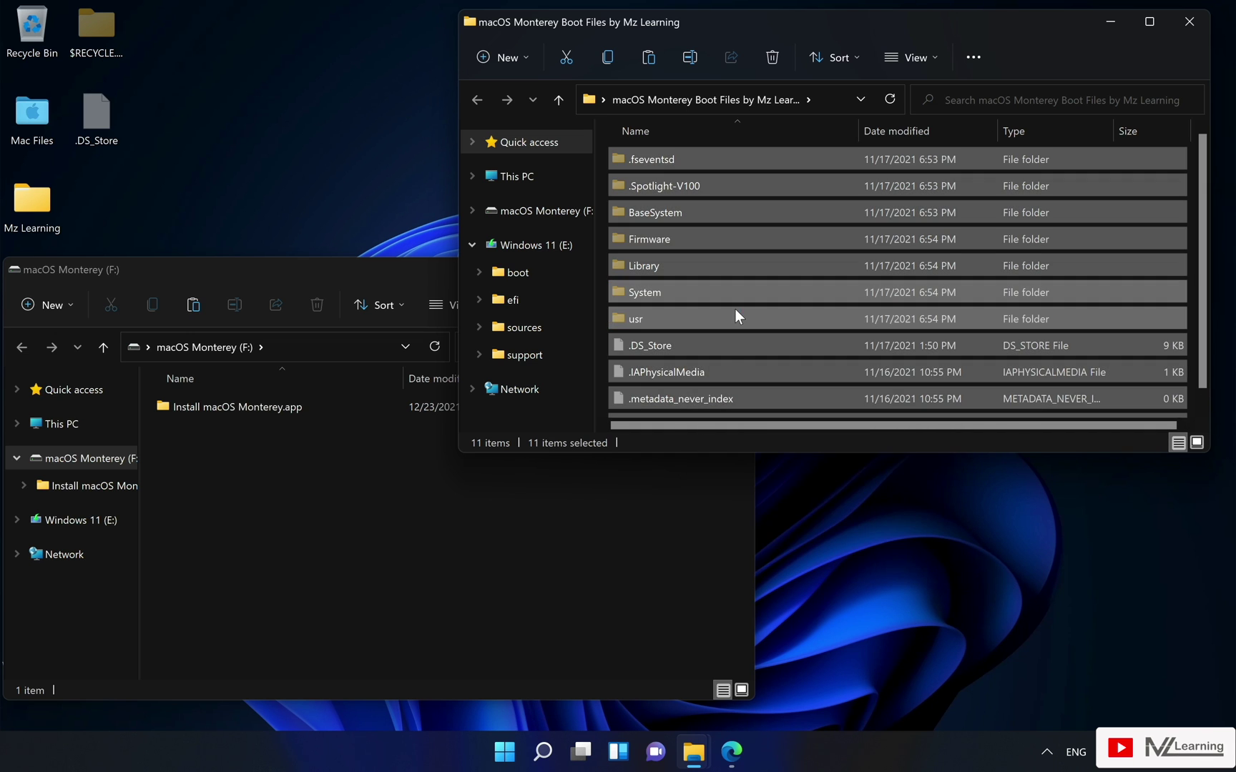
pyautogui.rightClick(450, 533)
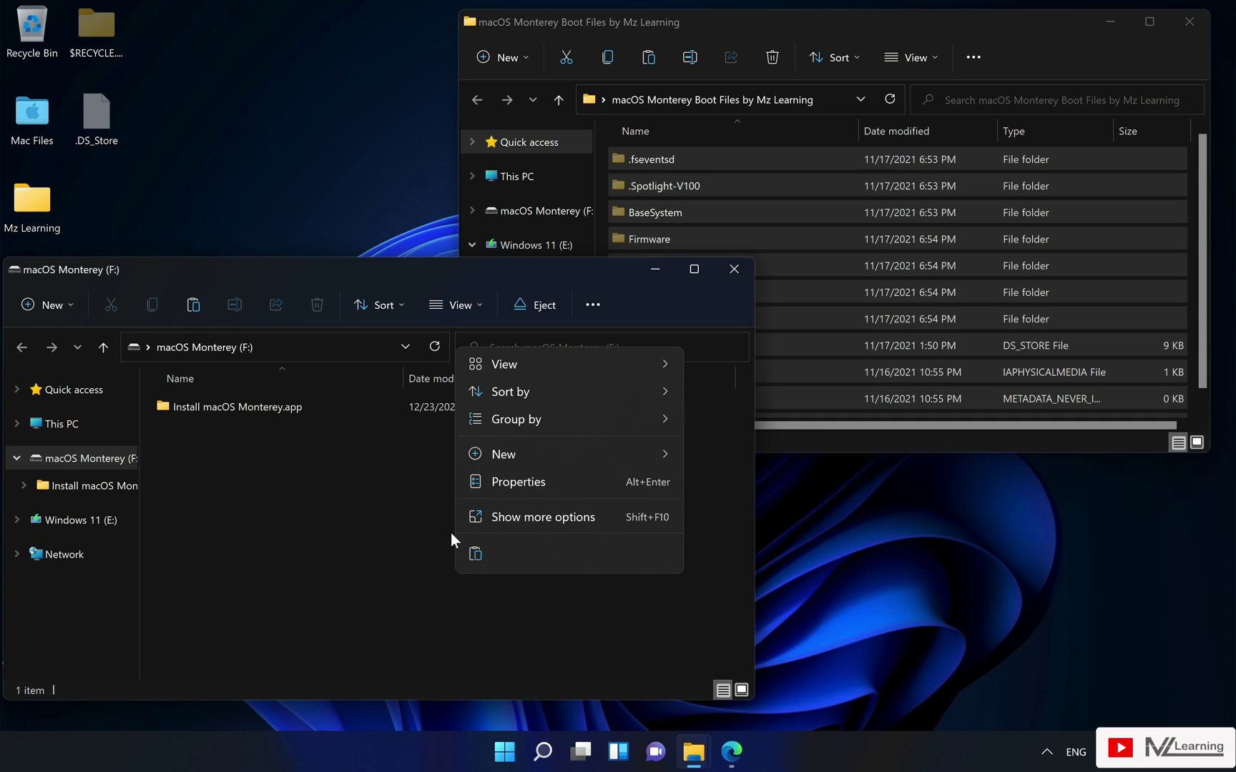
pyautogui.click(474, 553)
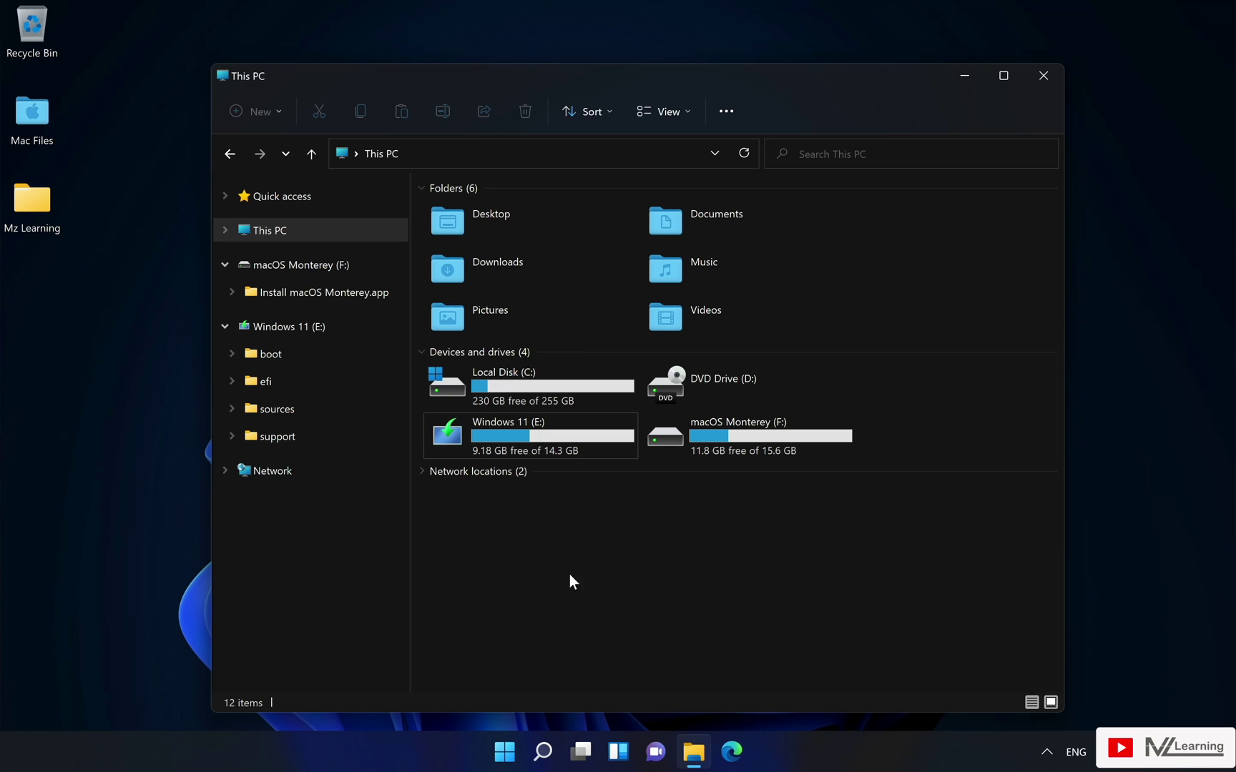
# Step: Check the contents of the Windows 11 (E:) and macOS Monterey (F:) drives
pyautogui.click(318, 329)
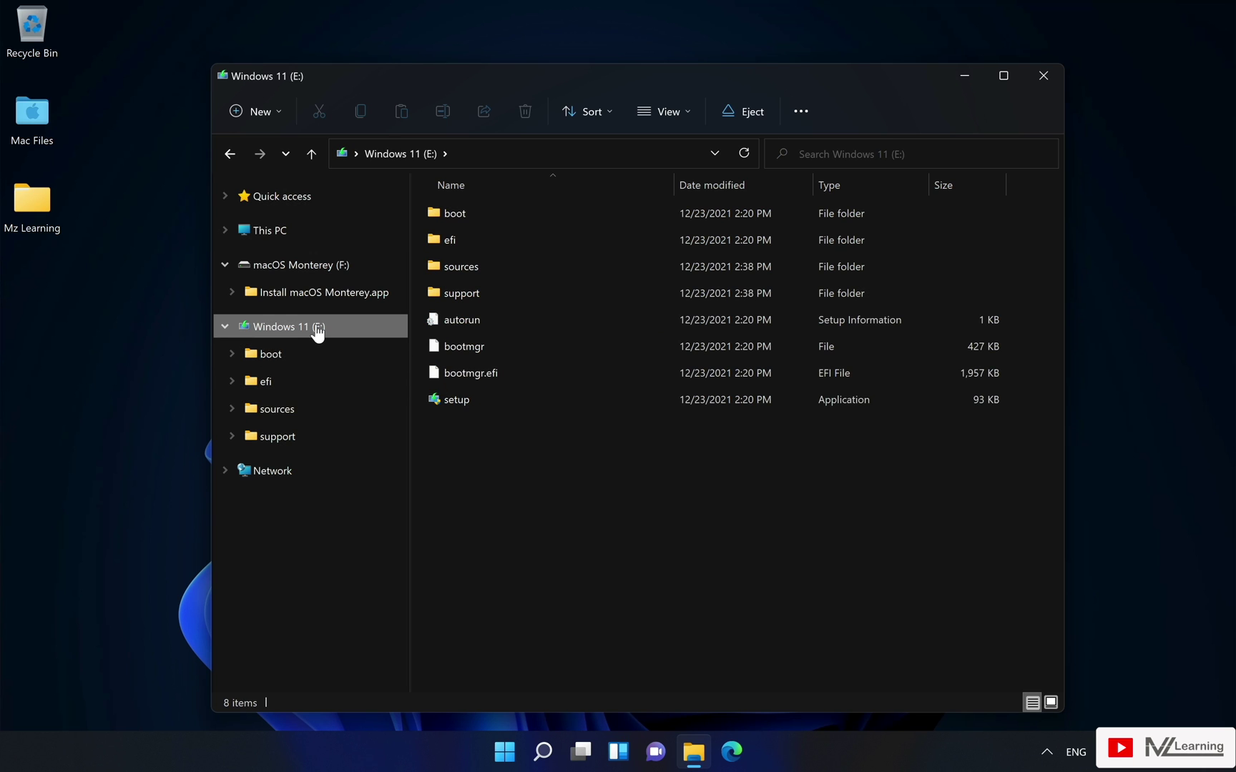
pyautogui.click(269, 270)
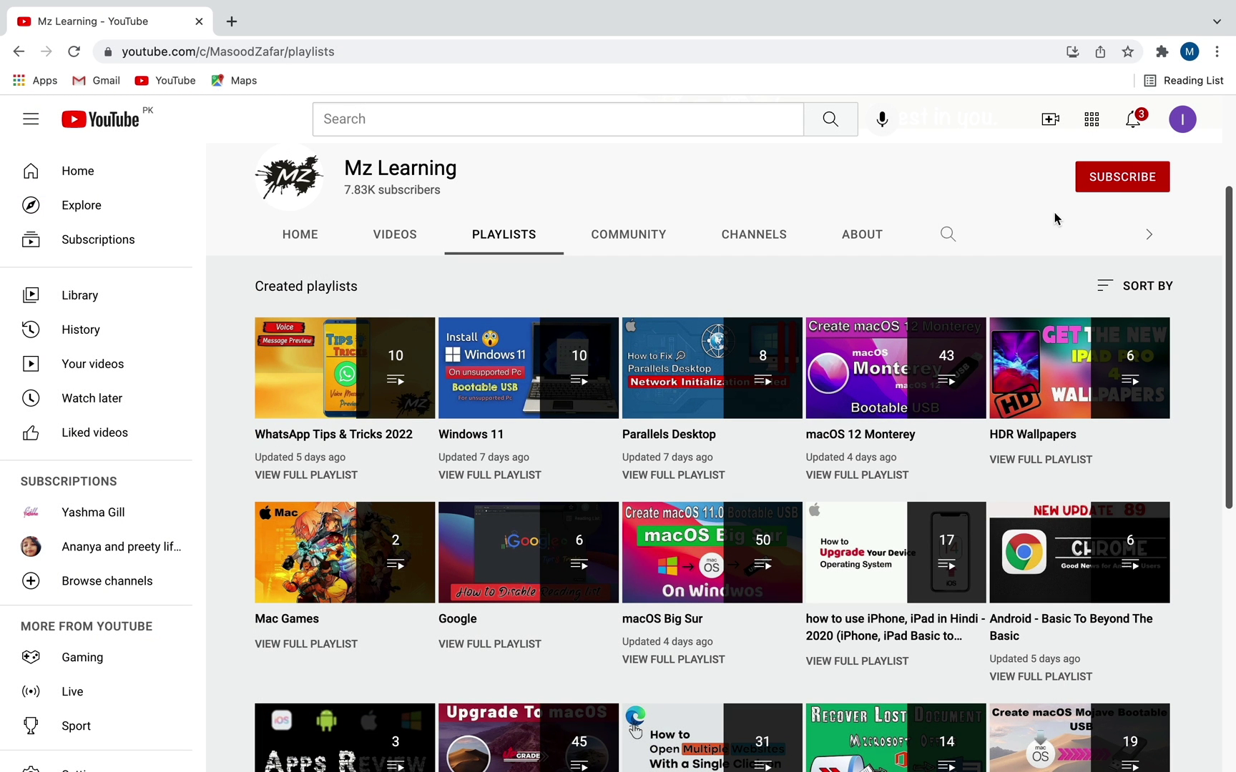
# Step: Subscribe to the Mz Learning channel on YouTube
pyautogui.click(1099, 187)
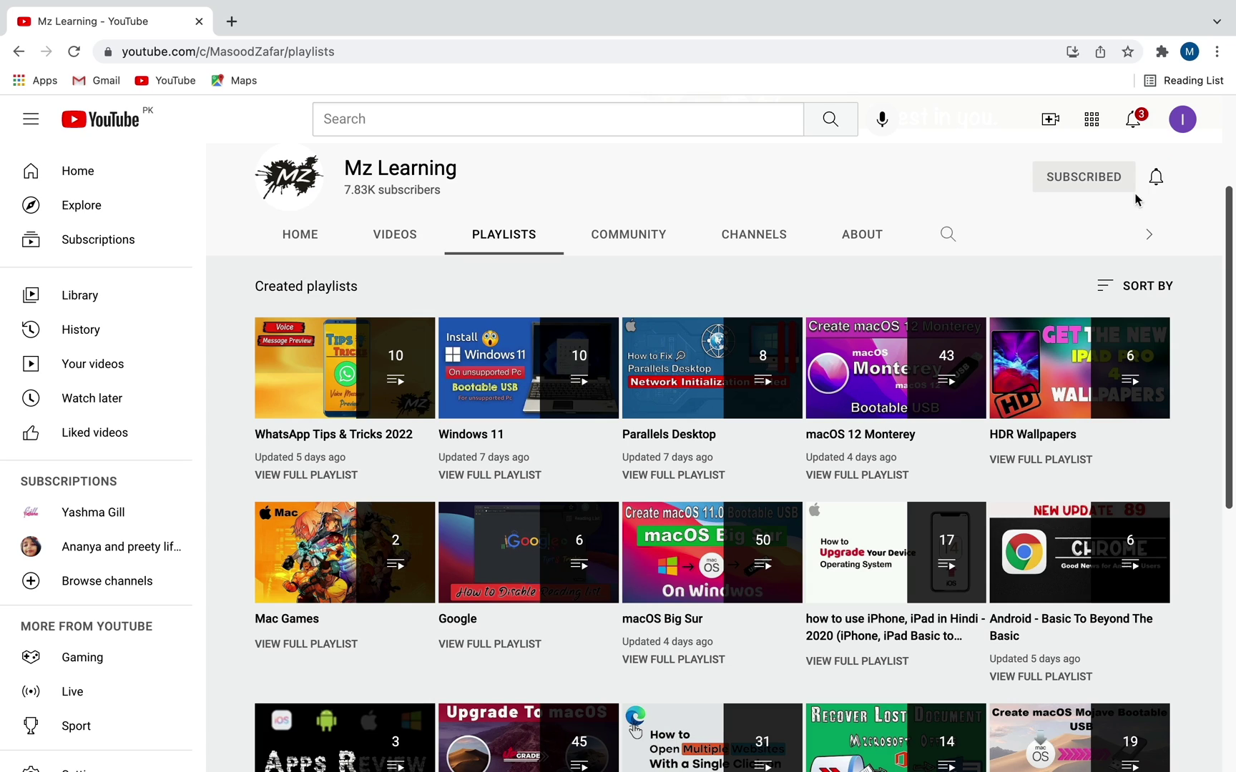